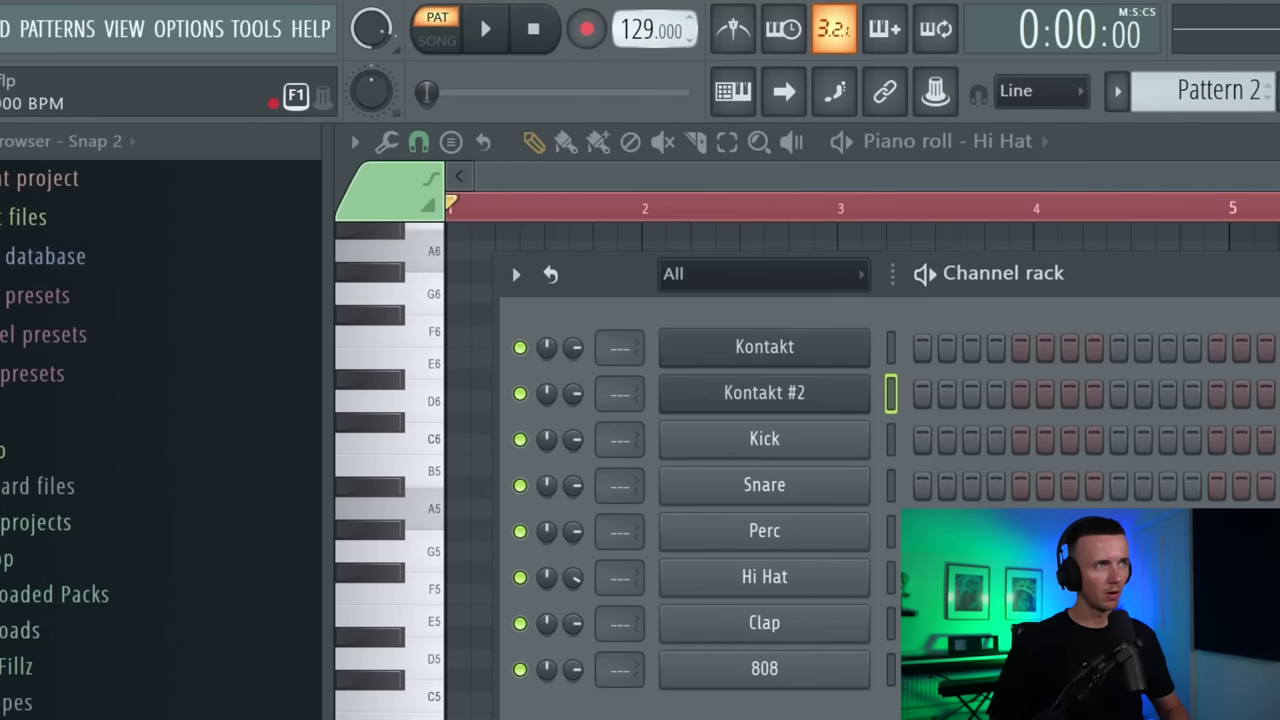
Lower the tempo to 125 BPM, then select and audition the upper chord notes.
{"action": "scroll", "coordinate": [636, 31], "scroll_direction": "down", "scroll_amount": 2}
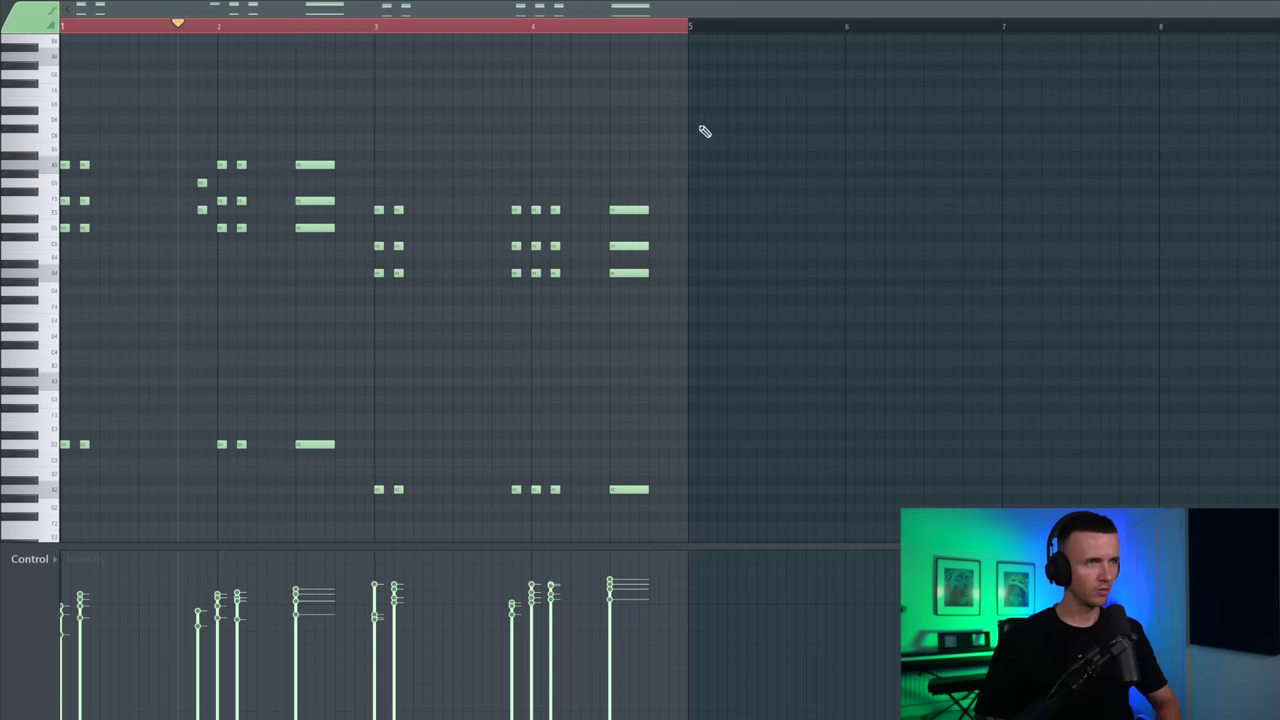
{"action": "left_click_drag", "start_coordinate": [706, 116], "coordinate": [60, 220]}
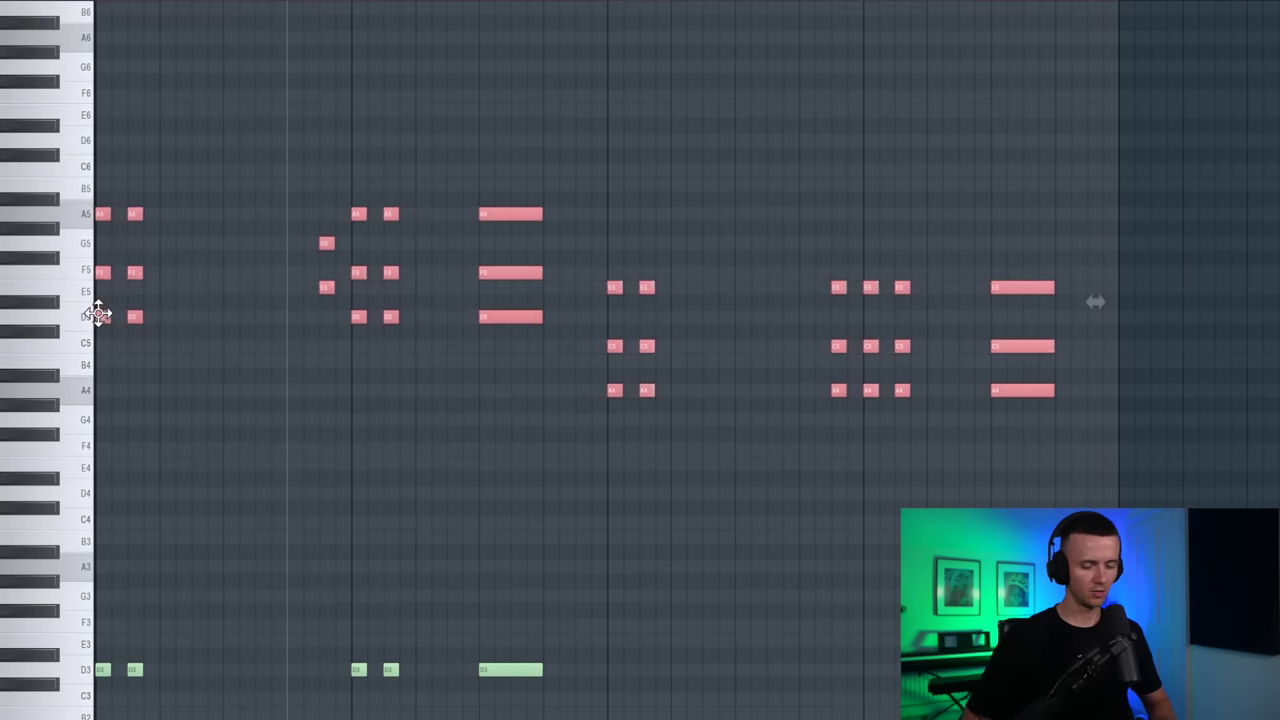
{"action": "key", "text": "space"}
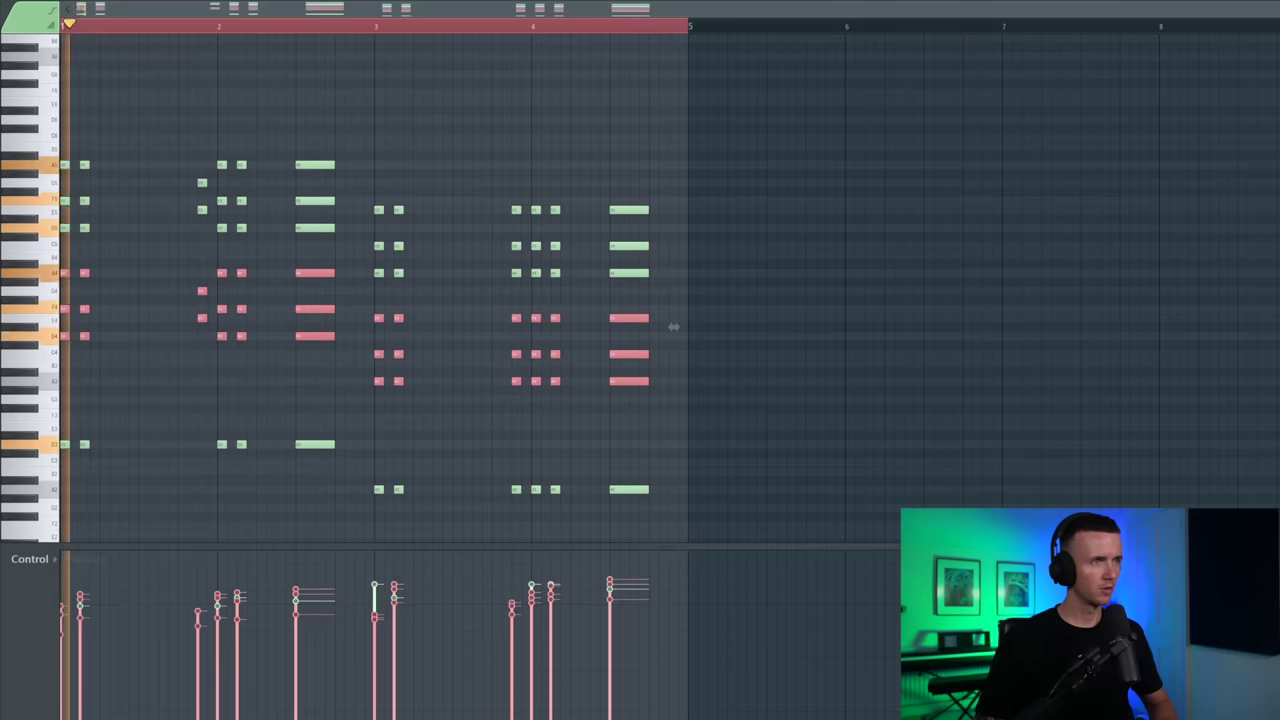
{"action": "left_click", "coordinate": [124, 208]}
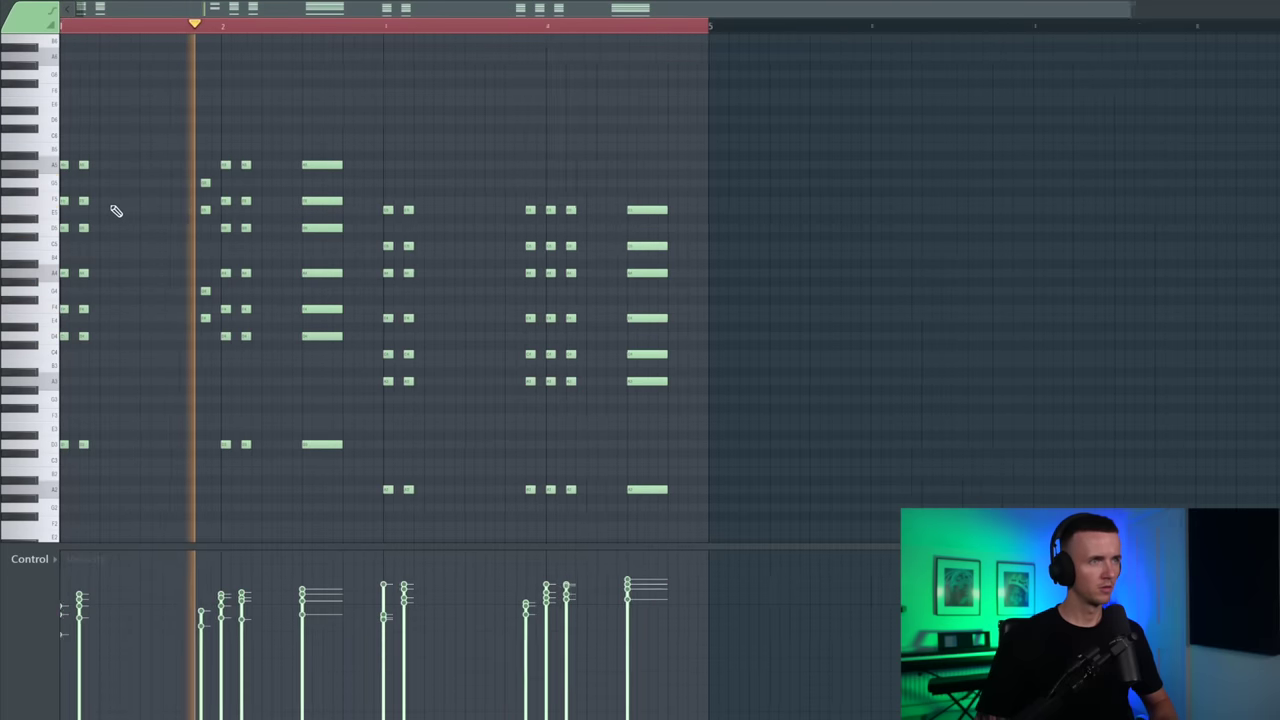
Copy one chord's notes an octave lower, then select the six notes of the next chord.
{"action": "scroll", "coordinate": [116, 210], "scroll_direction": "up", "scroll_amount": 2}
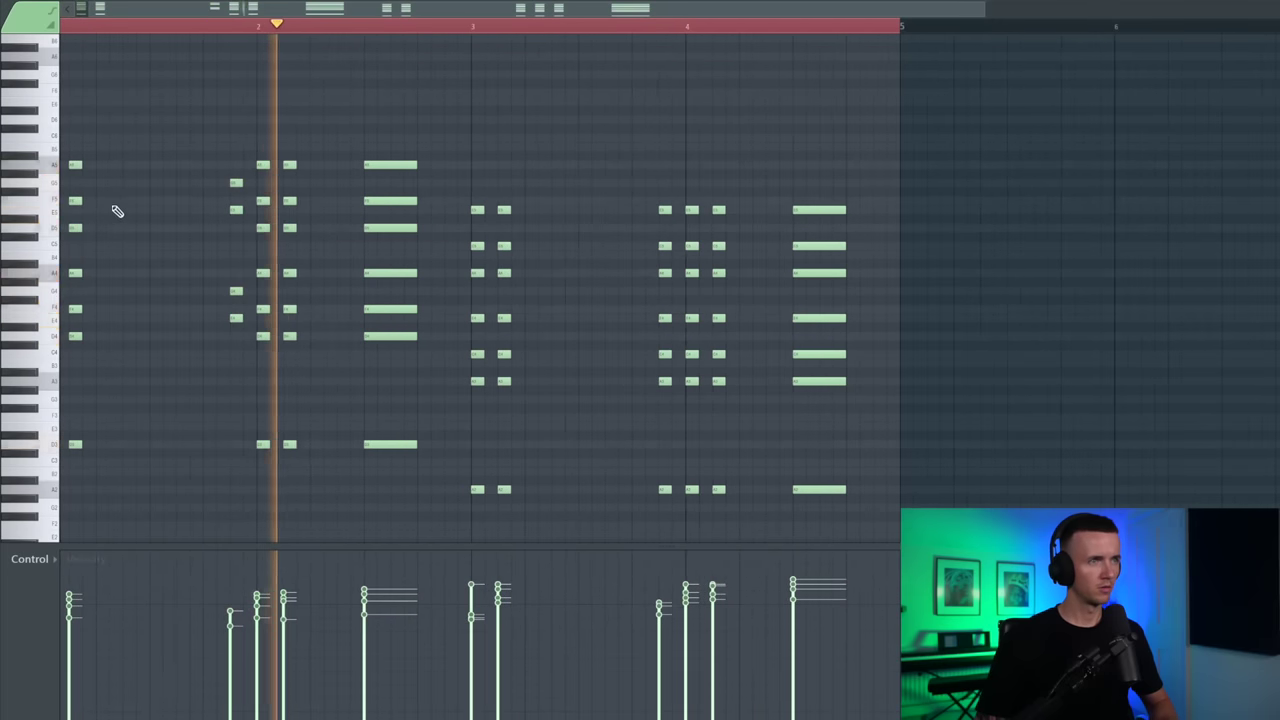
{"action": "scroll", "coordinate": [137, 214], "scroll_direction": "down", "scroll_amount": 3}
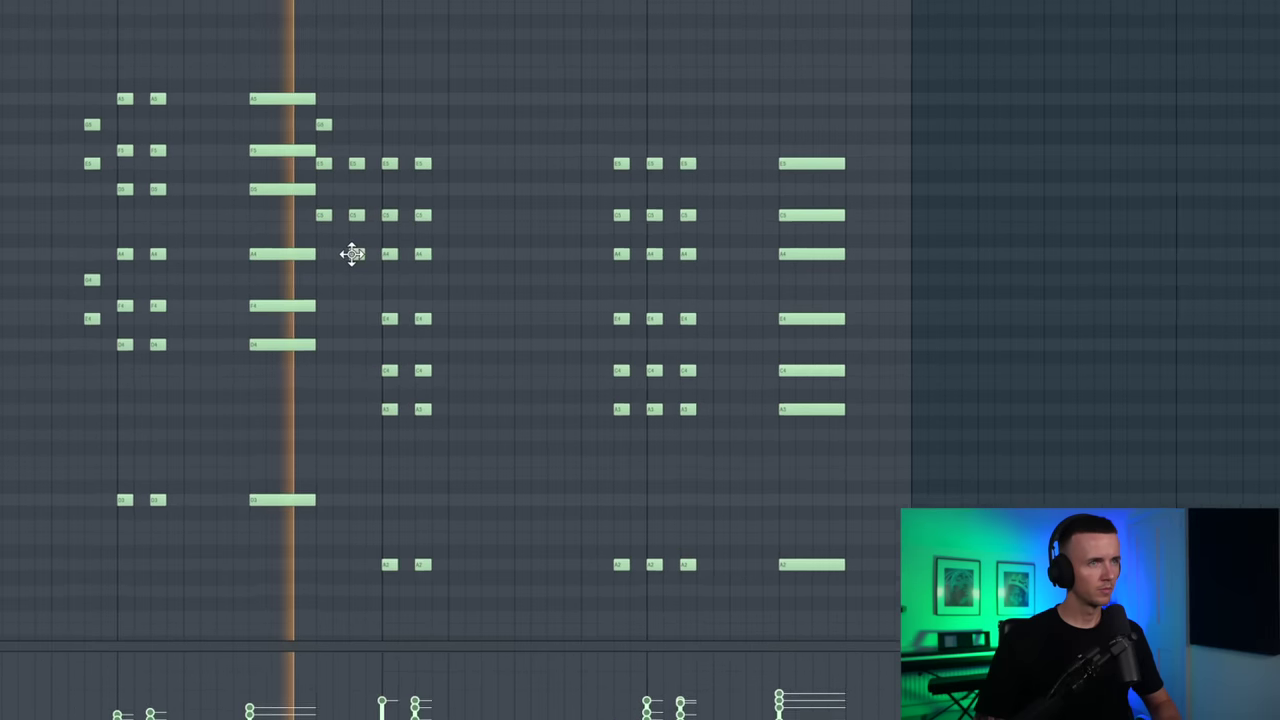
{"action": "left_click_drag", "start_coordinate": [318, 116], "coordinate": [358, 279]}
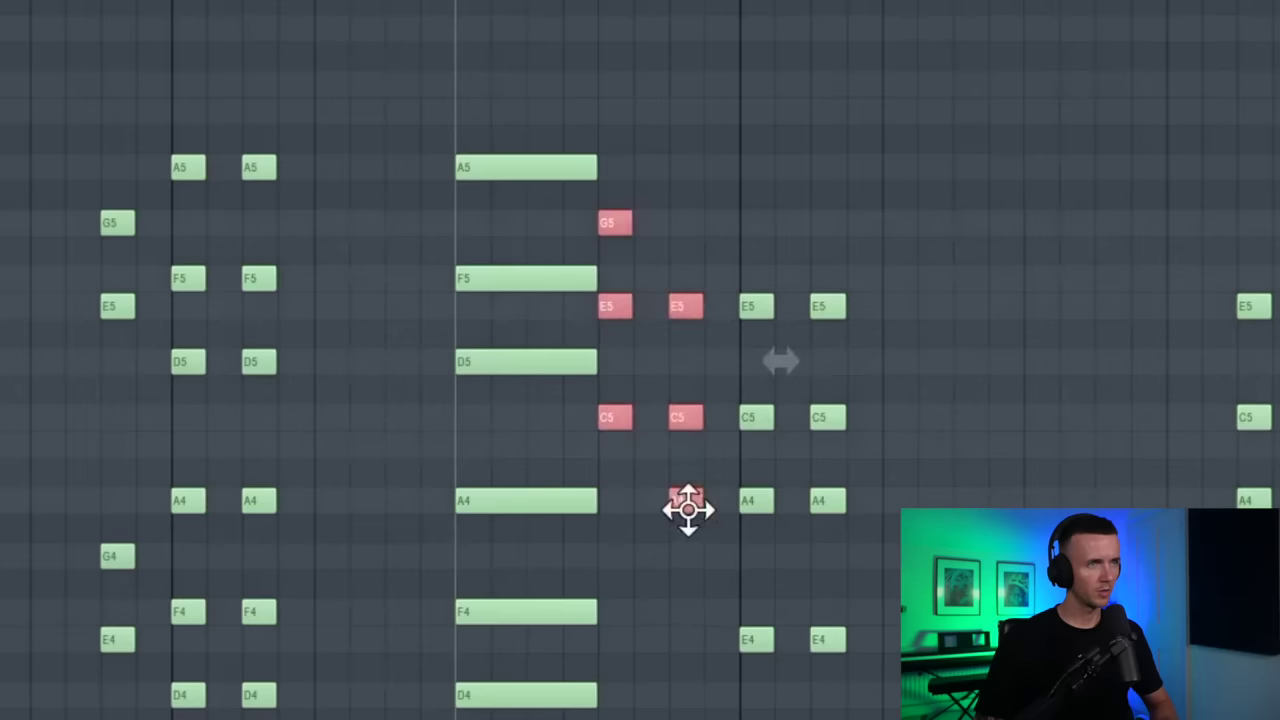
{"action": "key", "text": "ctrl+c"}
{"action": "key", "text": "ctrl+v"}
{"action": "key", "text": "ctrl+Down"}
{"action": "left_click", "coordinate": [694, 57]}
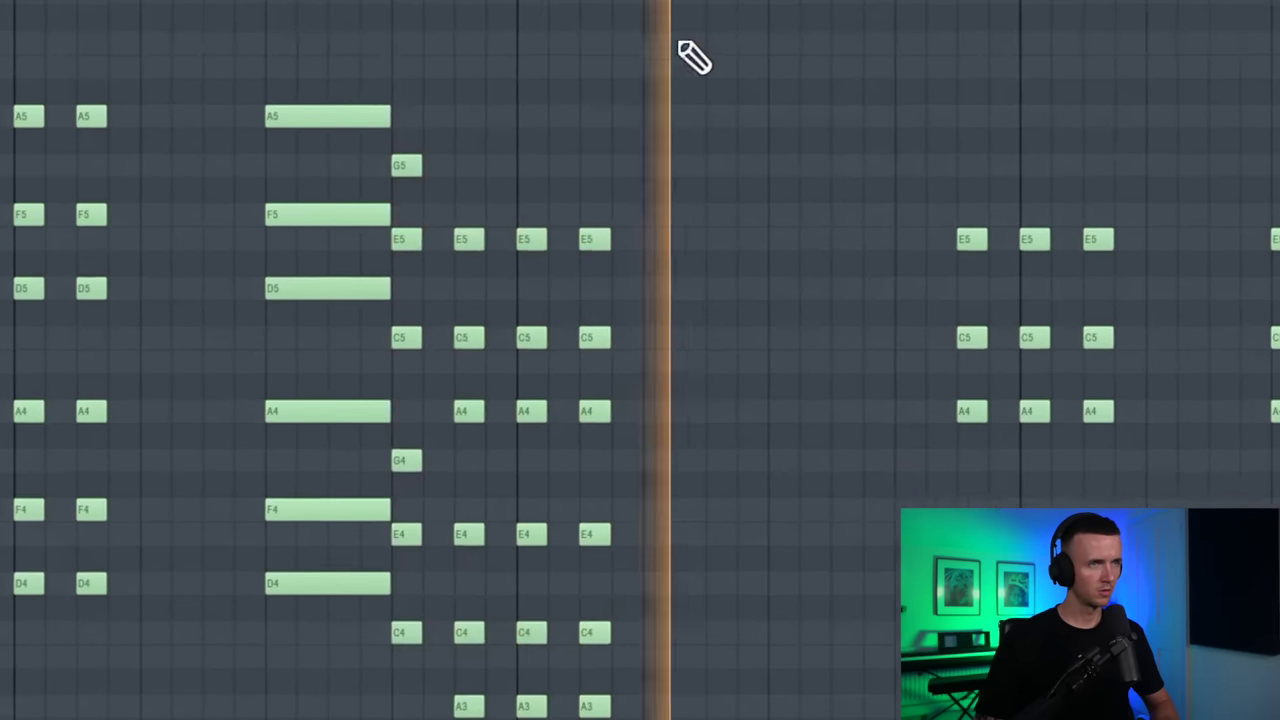
{"action": "left_click_drag", "start_coordinate": [566, 22], "coordinate": [592, 592]}
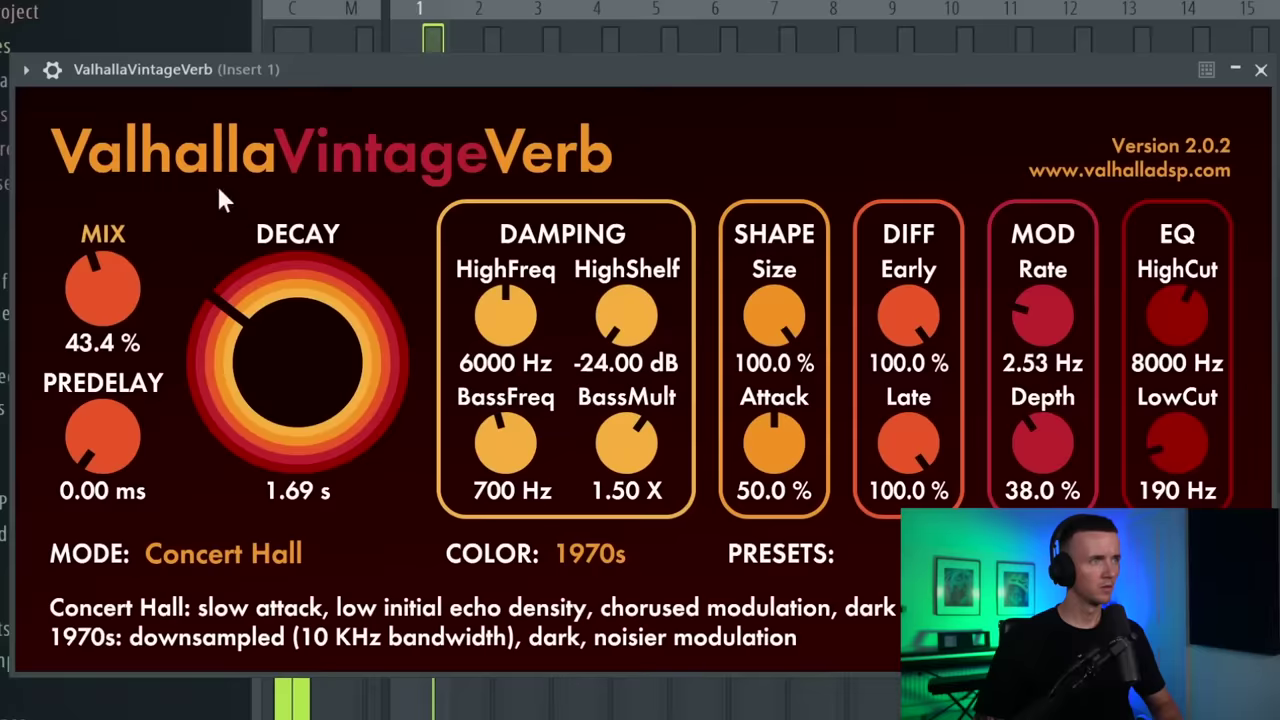
Set the ValhallaVintageVerb mix to about 15%, low cut to 250 Hz, and shorten the decay.
{"action": "left_click_drag", "start_coordinate": [110, 285], "coordinate": [142, 318]}
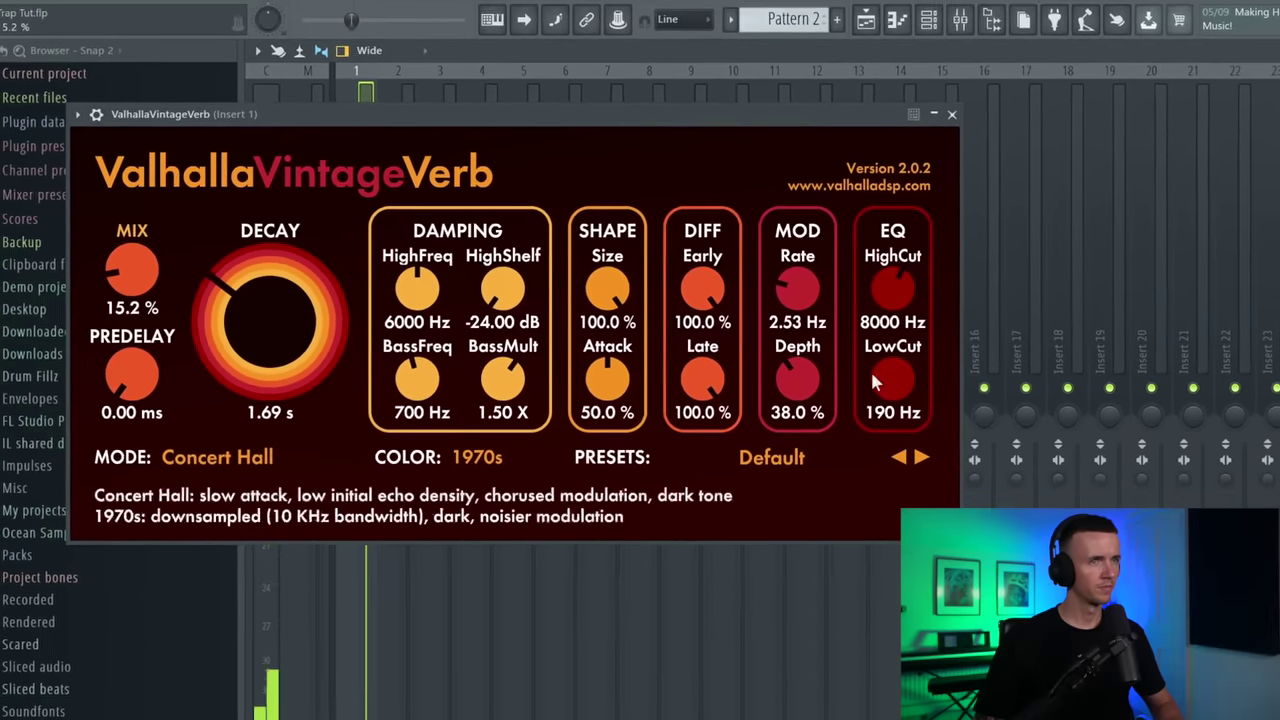
{"action": "left_click_drag", "start_coordinate": [953, 397], "coordinate": [953, 380]}
{"action": "left_click_drag", "start_coordinate": [198, 354], "coordinate": [252, 315]}
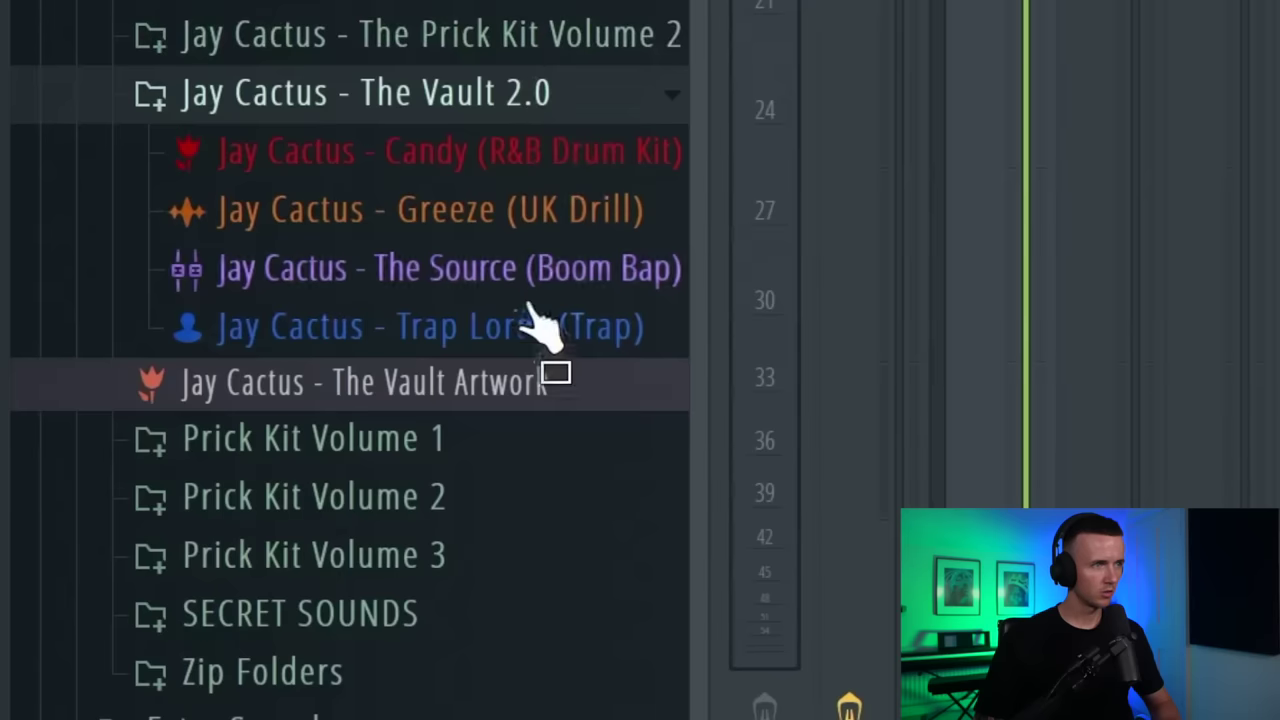
Load Trap Lordz Crispy Clap onto the Clap channel, program clap hits, and limit the loop to the first bars.
{"action": "left_click", "coordinate": [530, 345]}
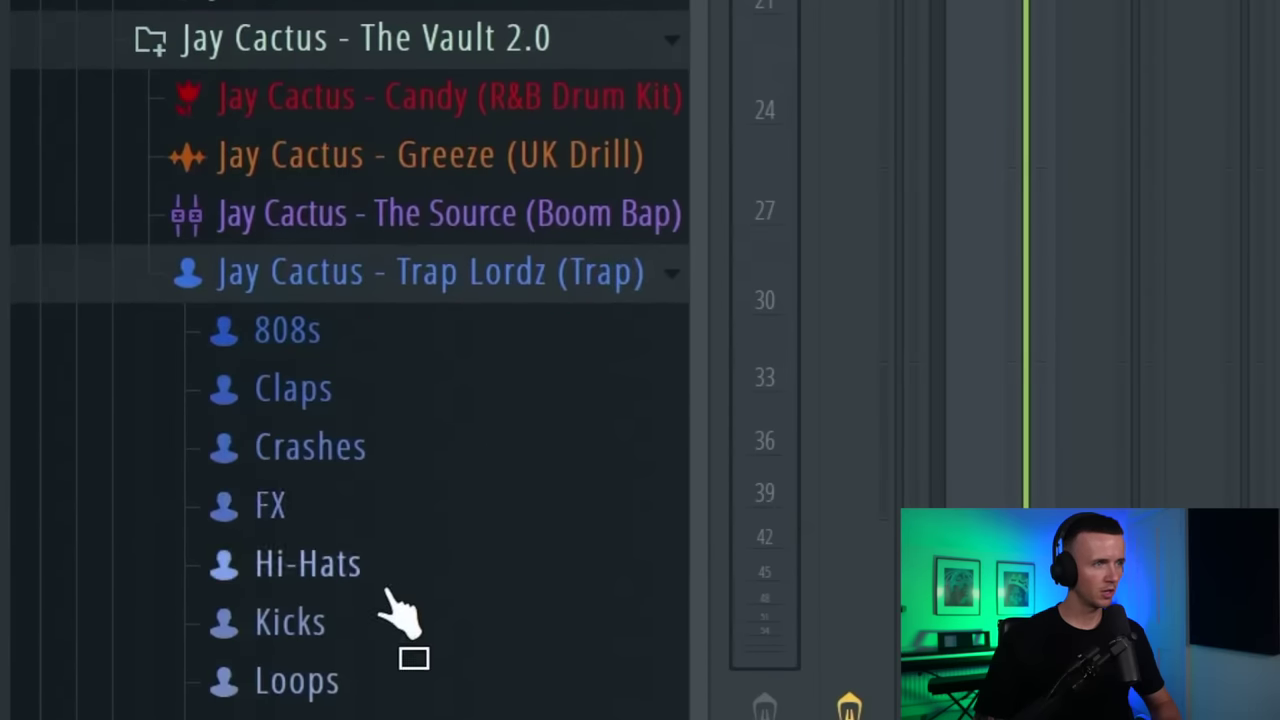
{"action": "left_click", "coordinate": [380, 400]}
{"action": "scroll", "coordinate": [437, 340], "scroll_direction": "up", "scroll_amount": 3}
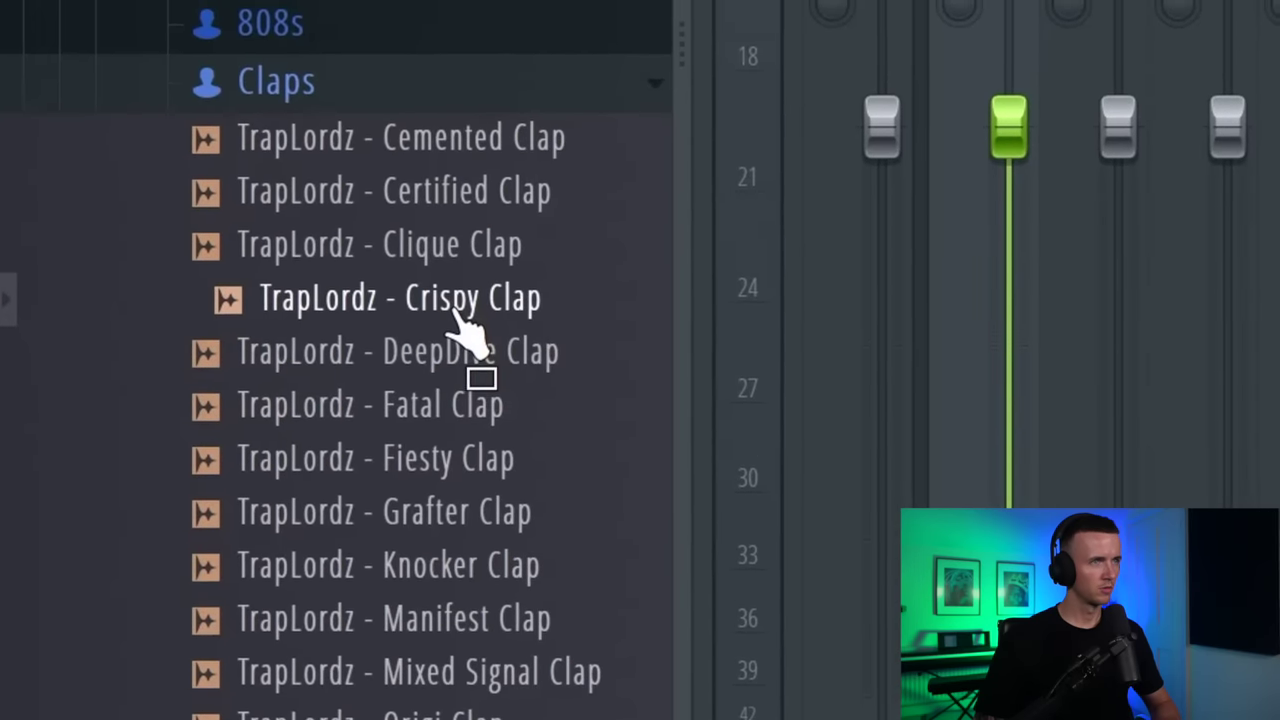
{"action": "left_click_drag", "start_coordinate": [400, 325], "coordinate": [480, 380]}
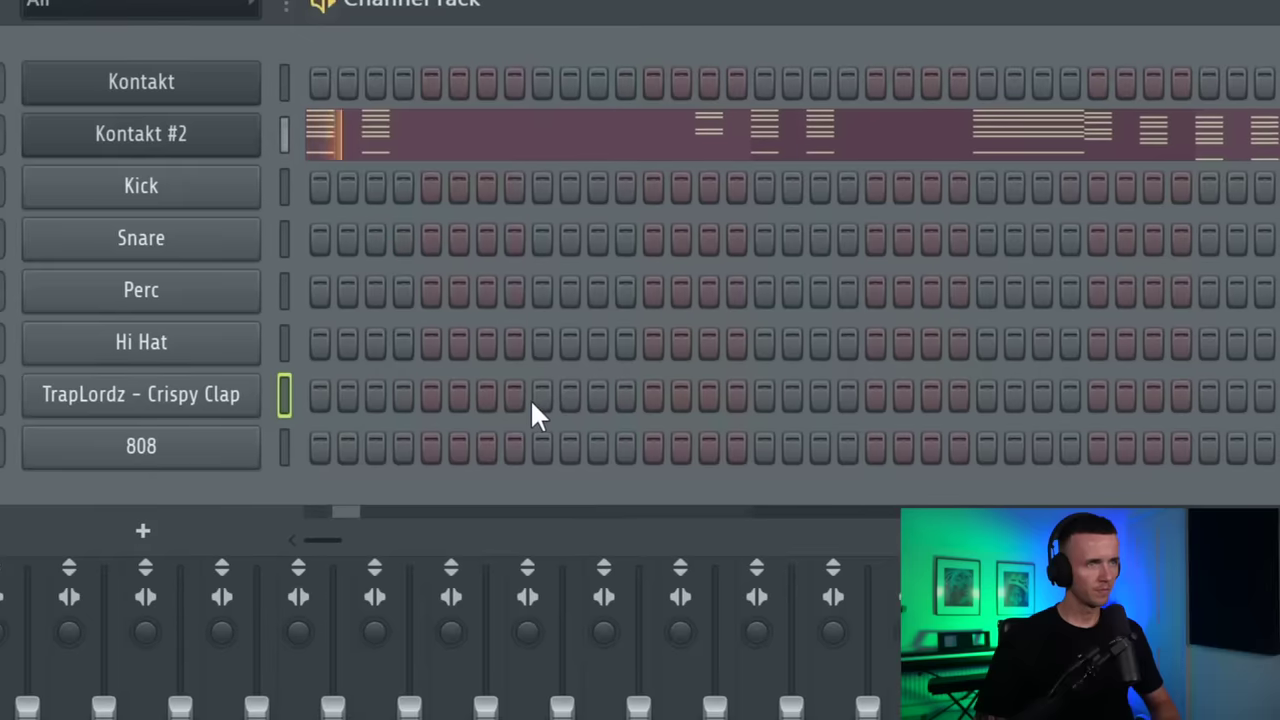
{"action": "left_click", "coordinate": [1065, 354]}
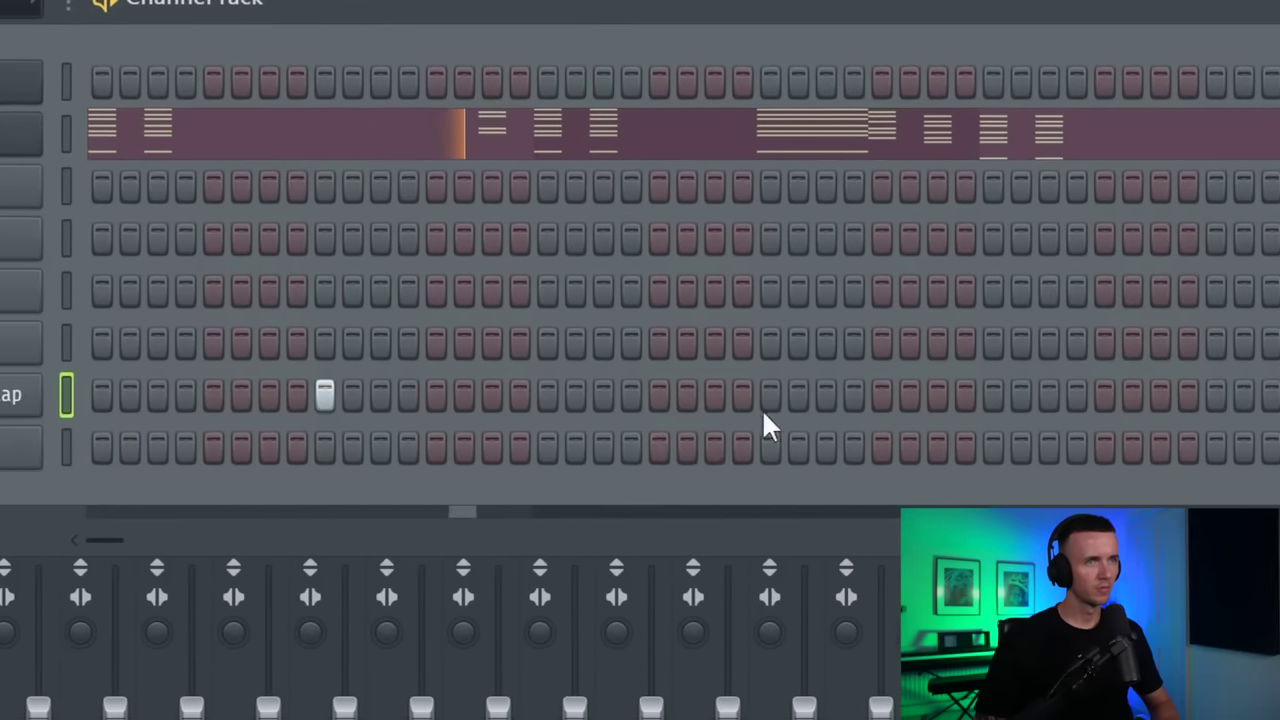
{"action": "left_click", "coordinate": [768, 398]}
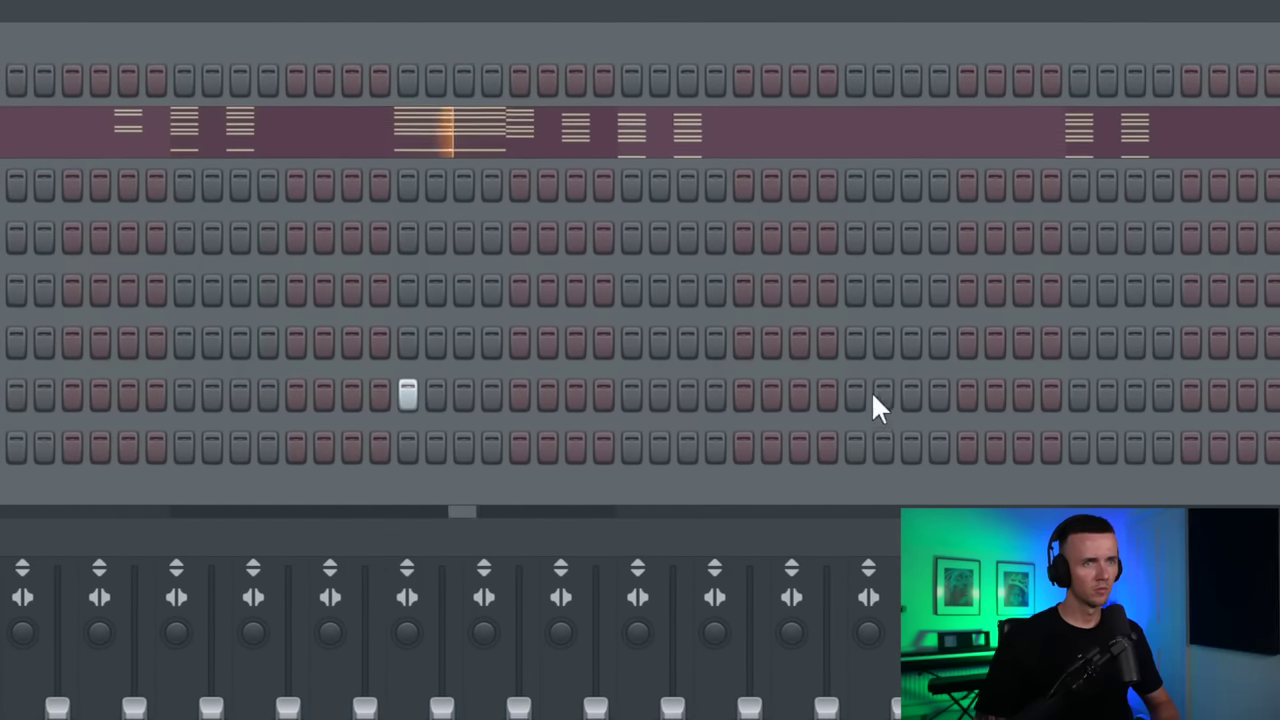
{"action": "left_click", "coordinate": [1219, 396]}
{"action": "left_click", "coordinate": [1182, 398]}
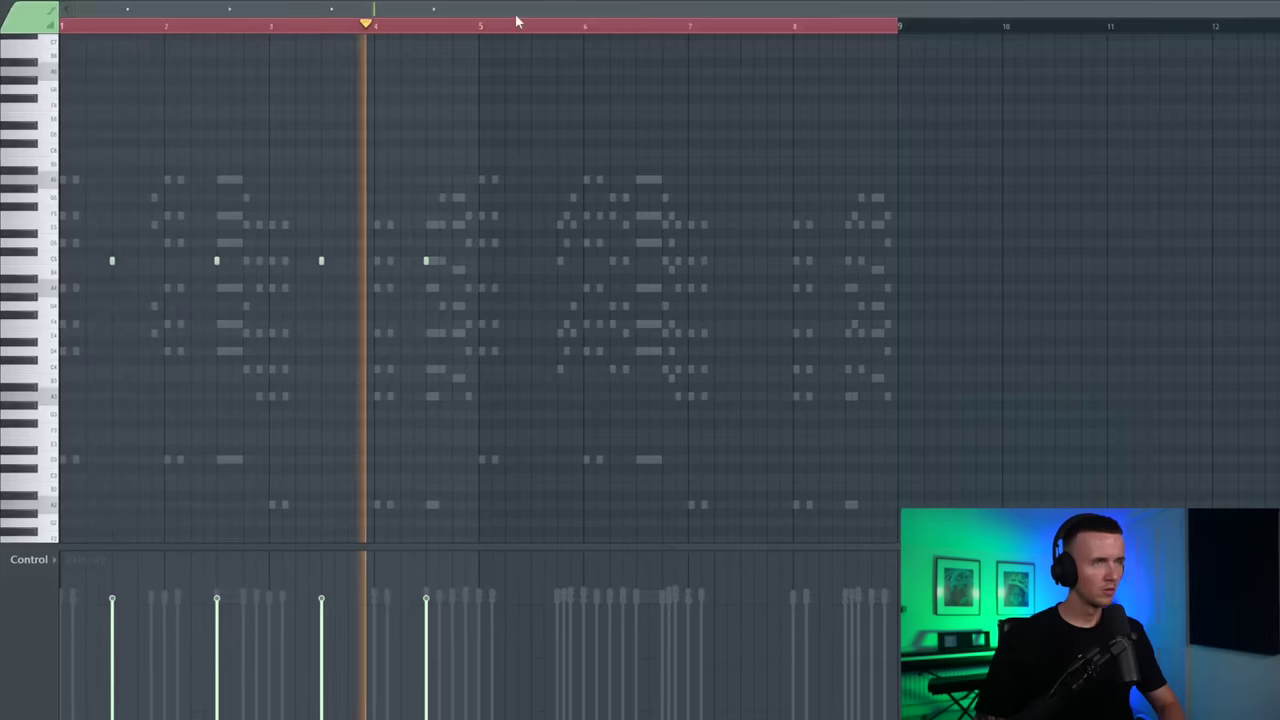
{"action": "left_click_drag", "start_coordinate": [897, 25], "coordinate": [495, 28]}
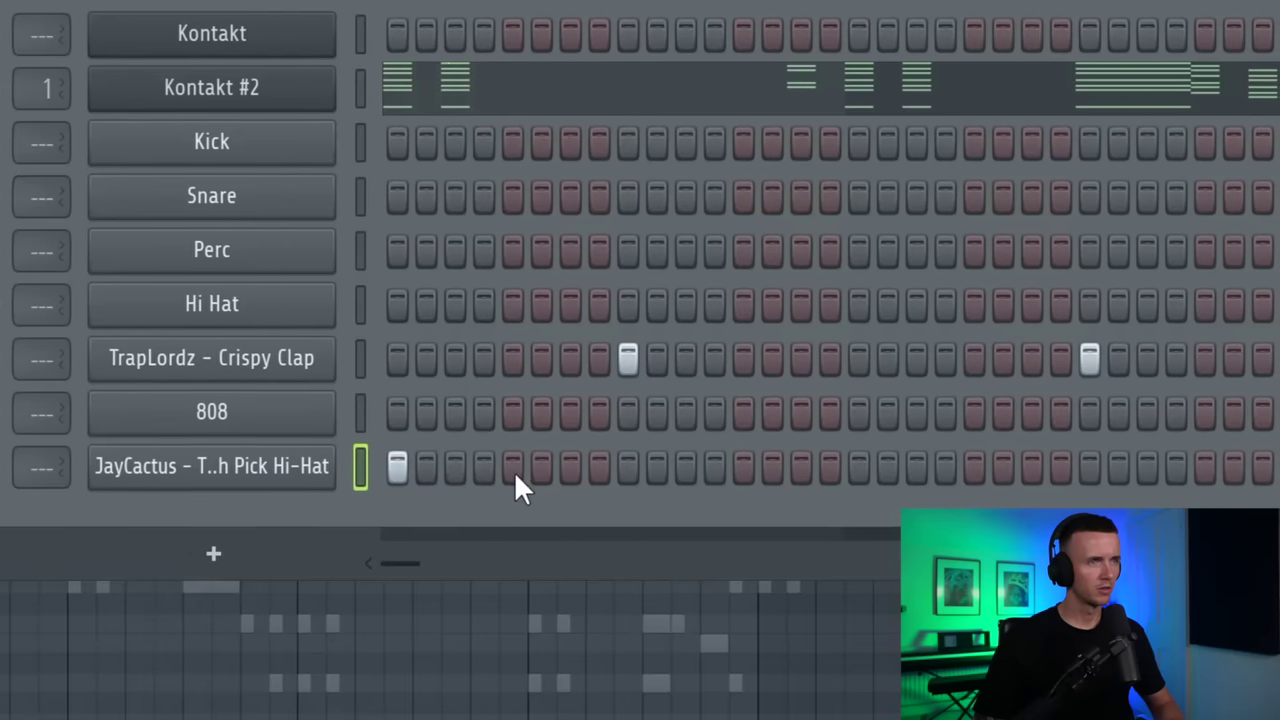
Program a row of hi-hat hits across the pattern.
{"action": "left_click", "coordinate": [548, 466]}
{"action": "left_click", "coordinate": [779, 466]}
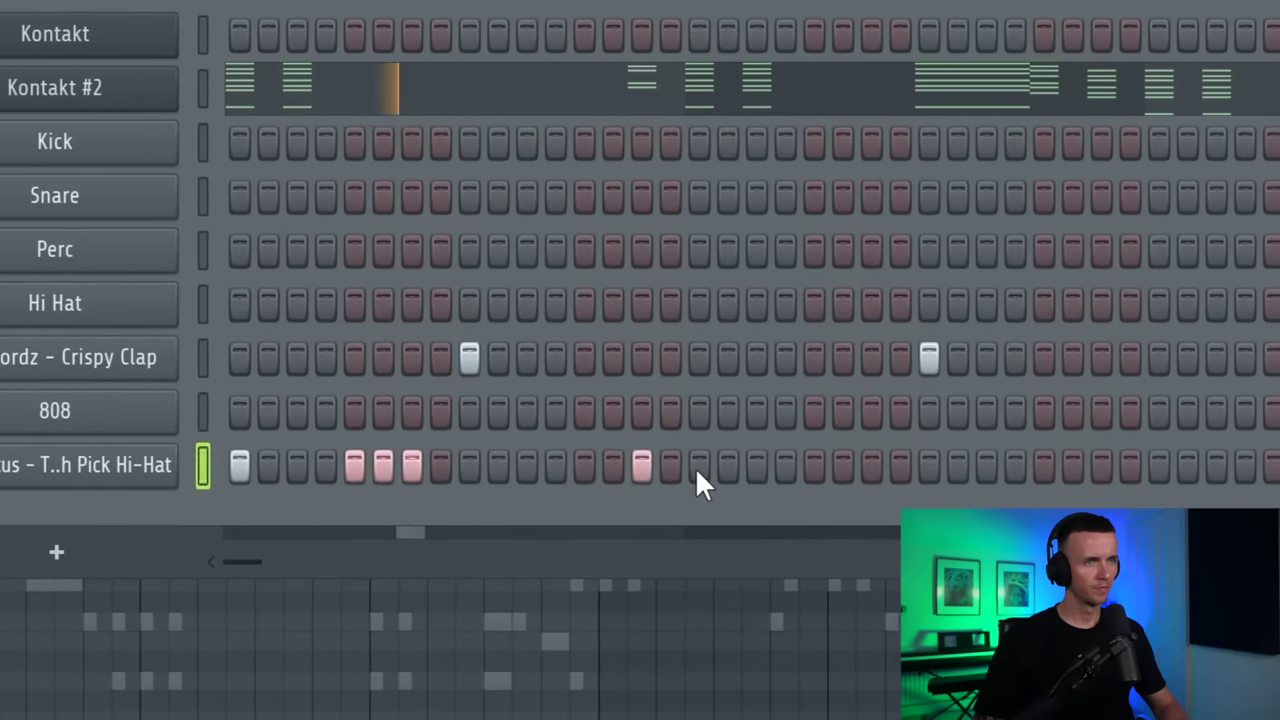
{"action": "left_click", "coordinate": [698, 466]}
{"action": "left_click", "coordinate": [755, 466]}
{"action": "left_click", "coordinate": [813, 466]}
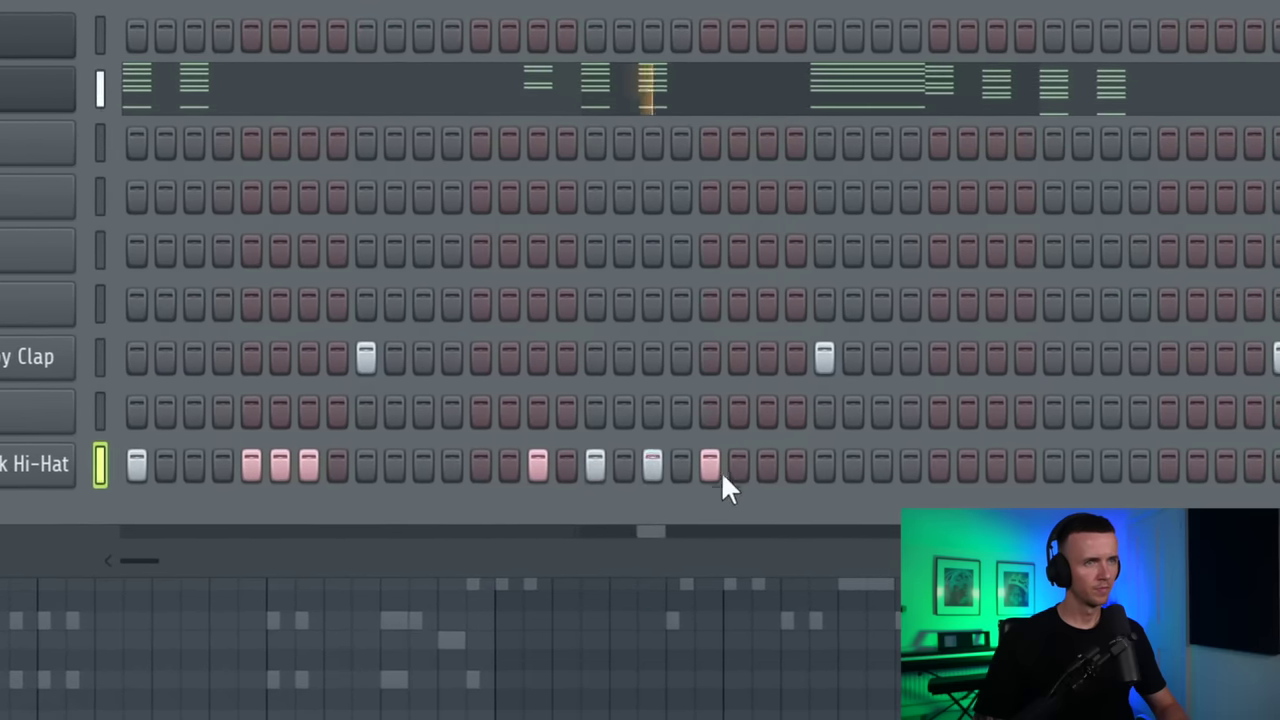
{"action": "left_click", "coordinate": [870, 466]}
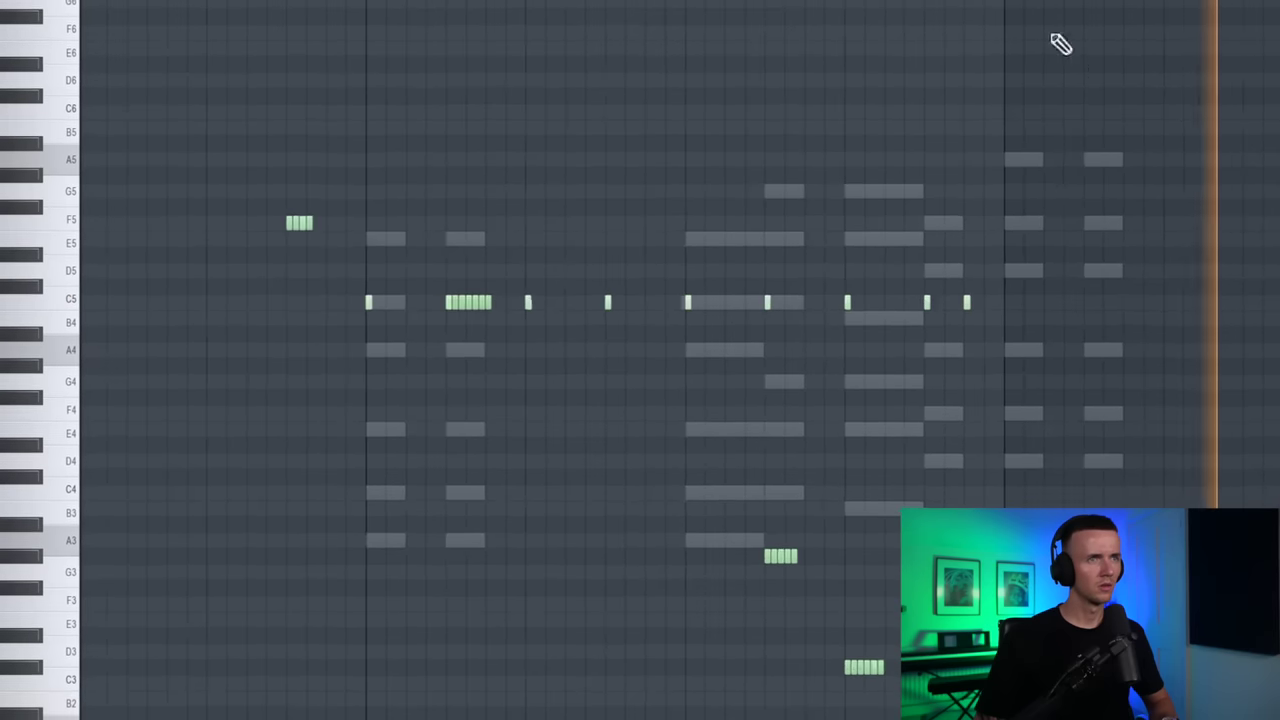
Duplicate the hi-hat notes across the rest of the pattern.
{"action": "key", "text": "ctrl+a"}
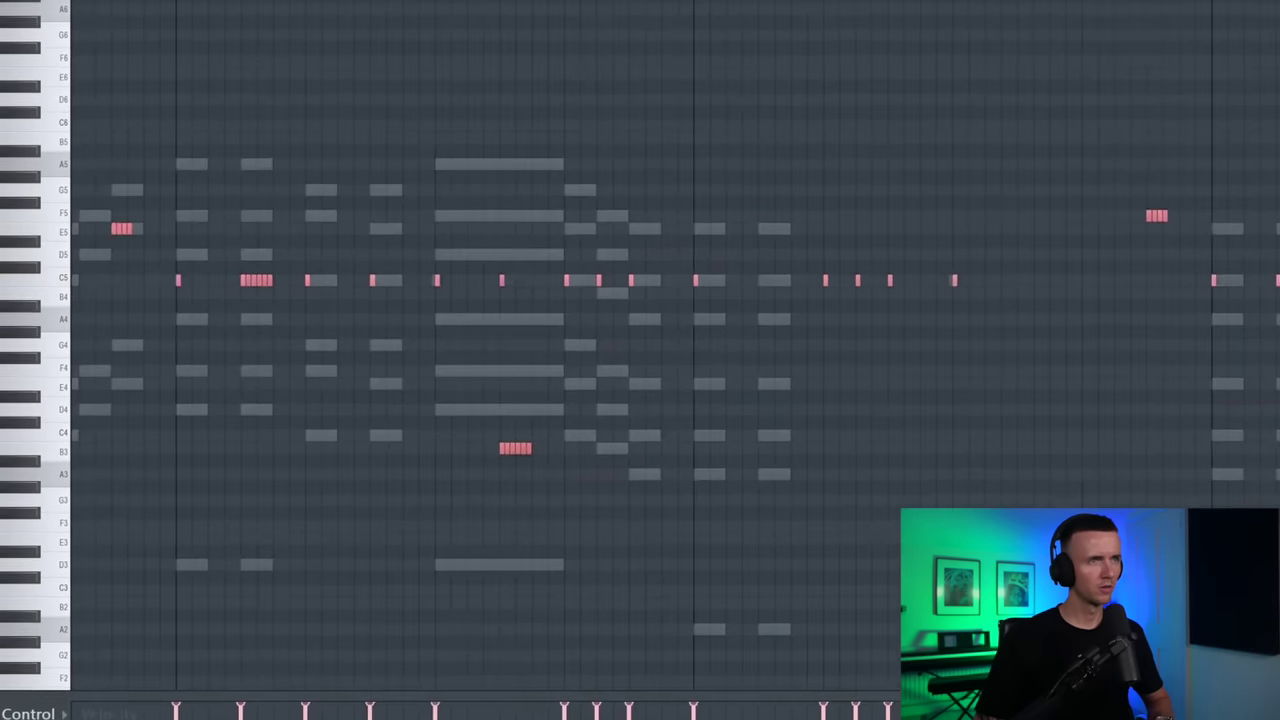
{"action": "scroll", "coordinate": [760, 217], "scroll_direction": "down", "scroll_amount": 5}
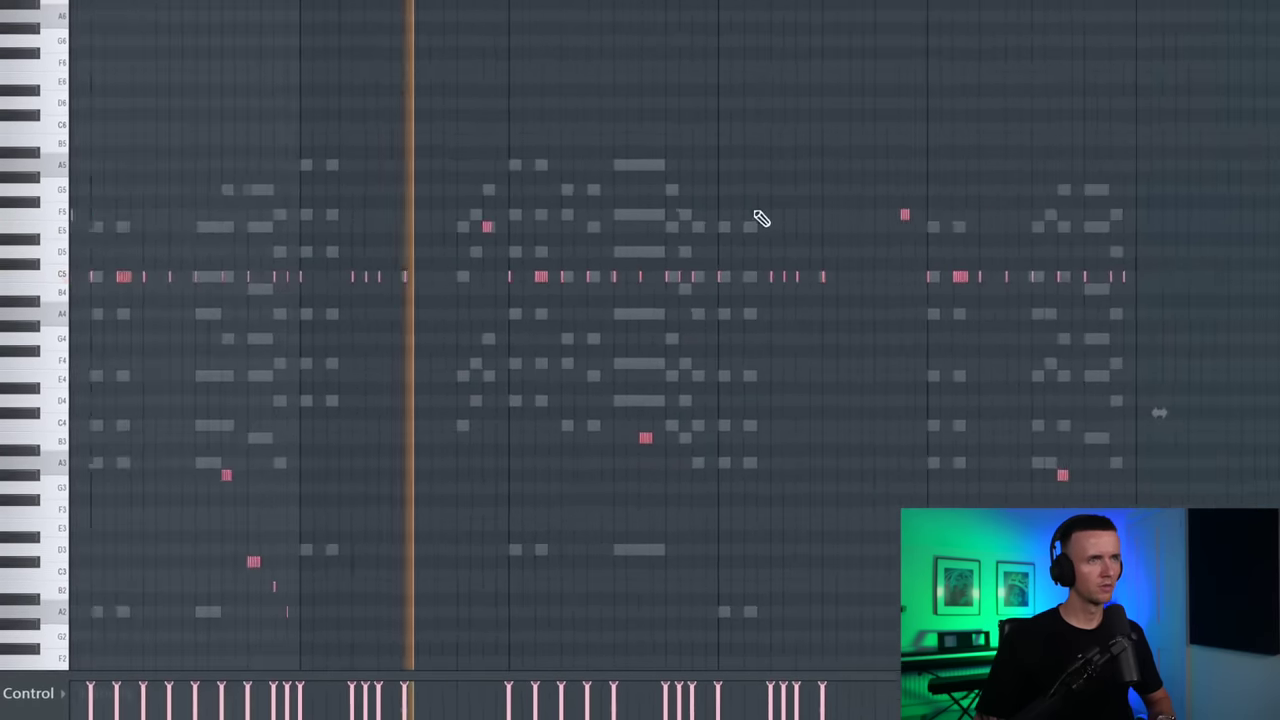
{"action": "key", "text": "ctrl+d"}
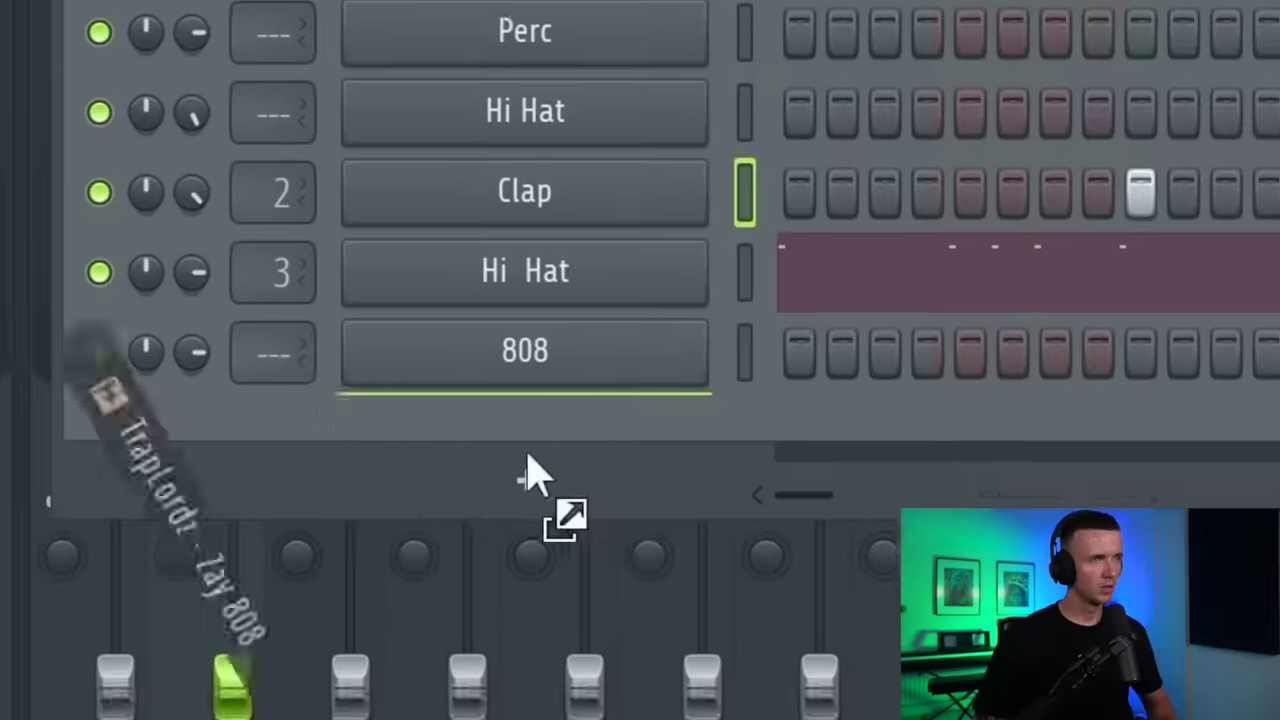
Load Zay 808 onto the 808 channel, write D5 and E5 notes, duplicate across eight bars, and open its settings.
{"action": "left_click_drag", "start_coordinate": [523, 451], "coordinate": [556, 452]}
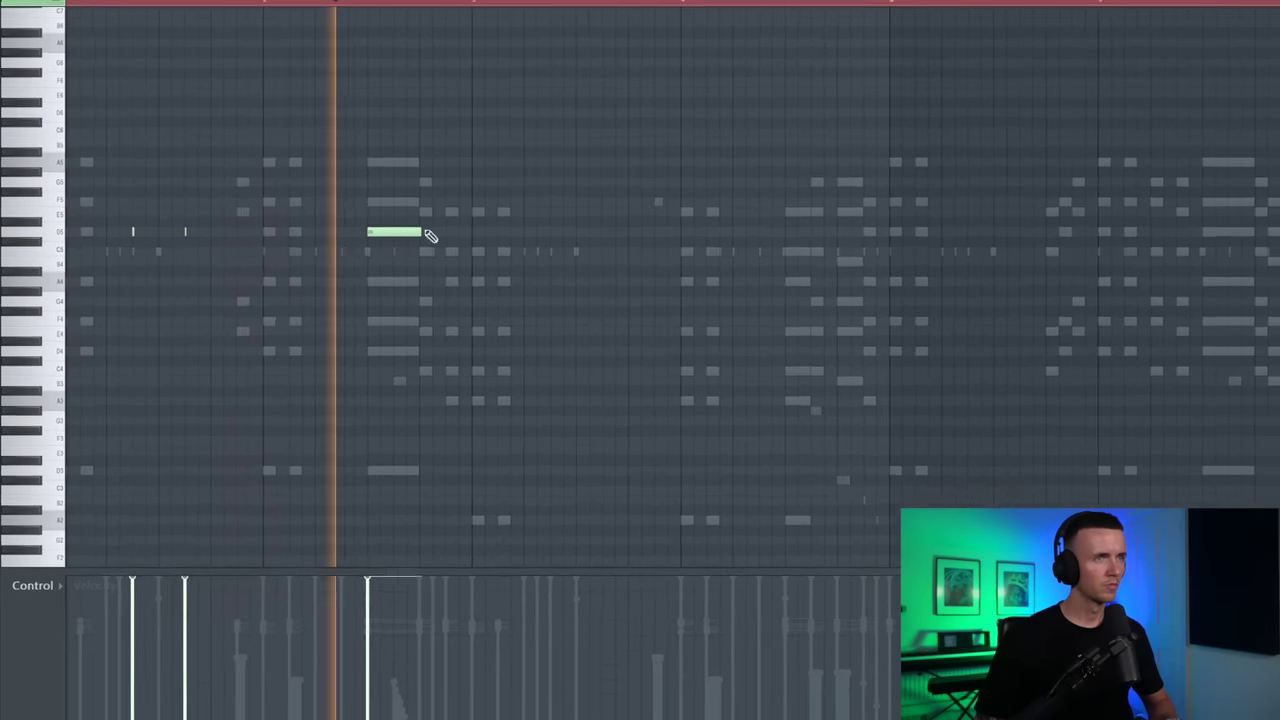
{"action": "left_click", "coordinate": [436, 214]}
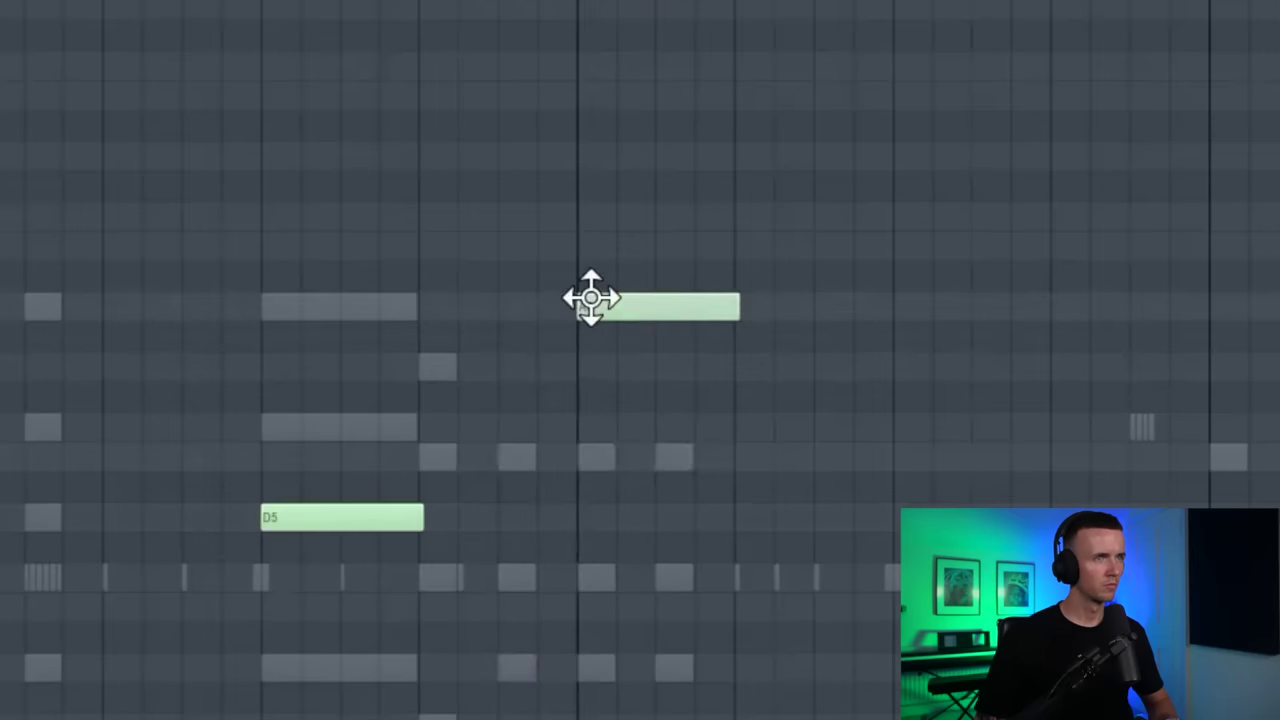
{"action": "key", "text": "space"}
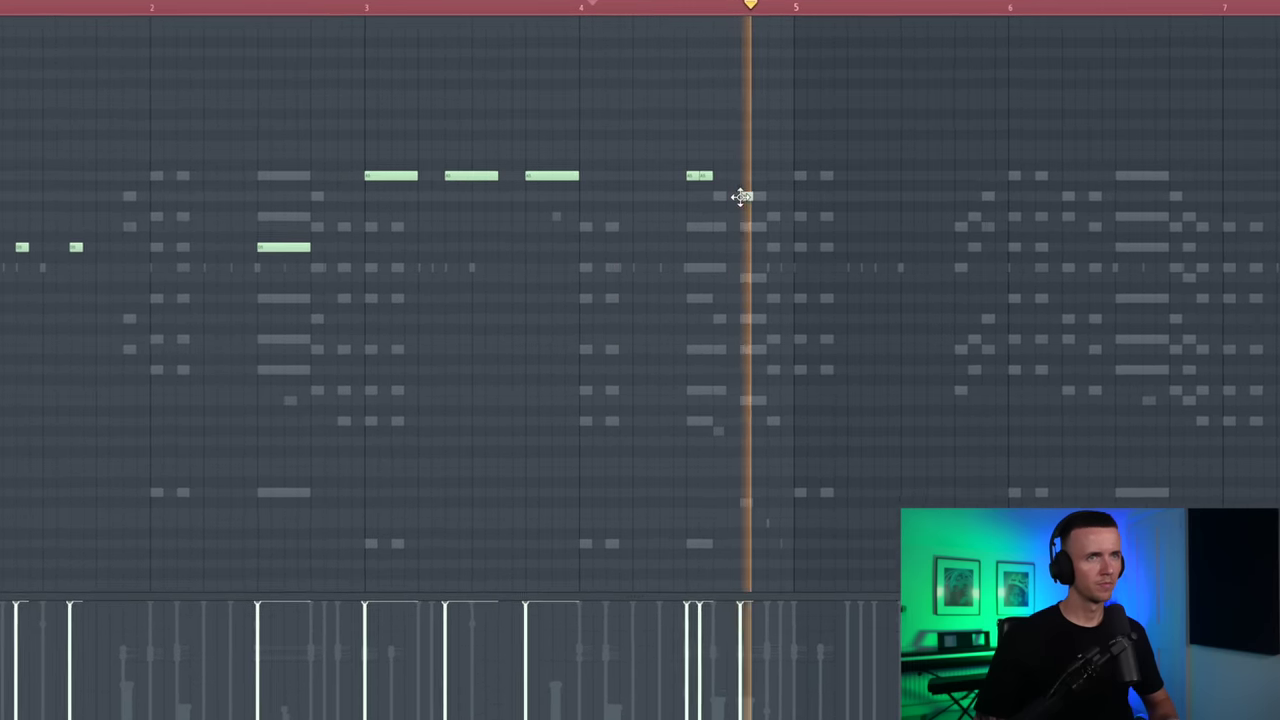
{"action": "left_click", "coordinate": [745, 226]}
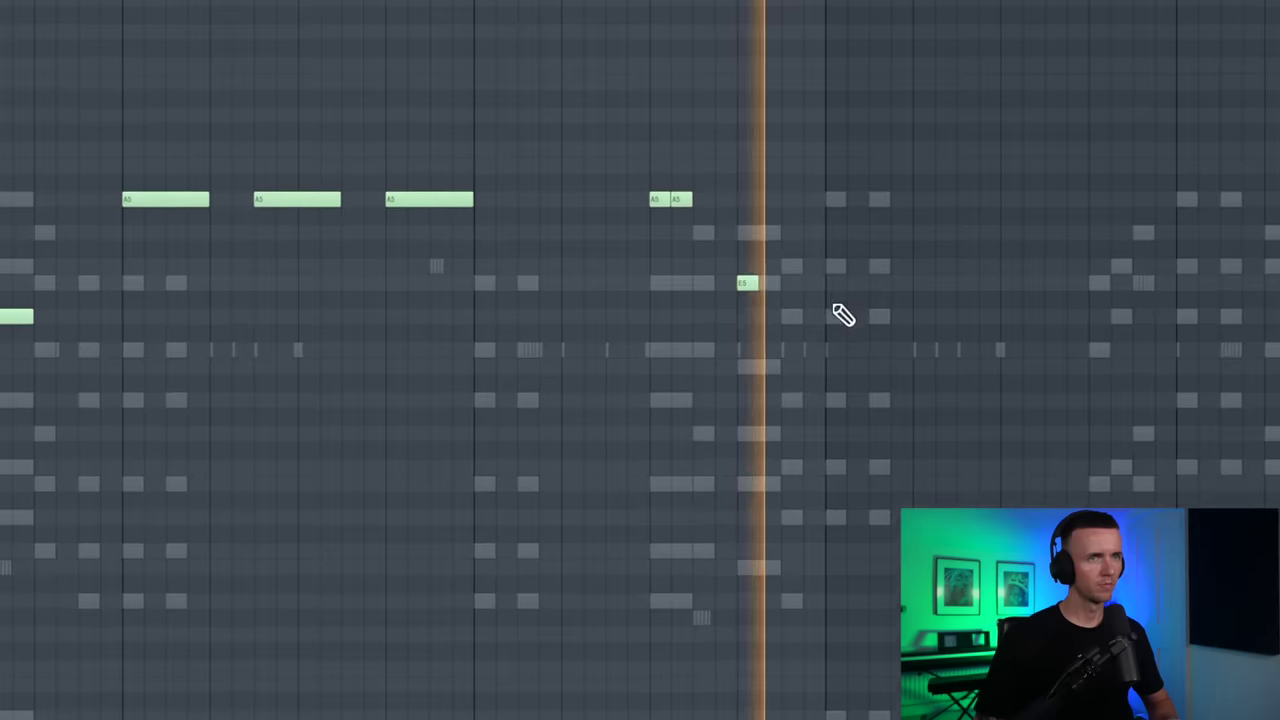
{"action": "key", "text": "ctrl+a"}
{"action": "key", "text": "ctrl+b"}
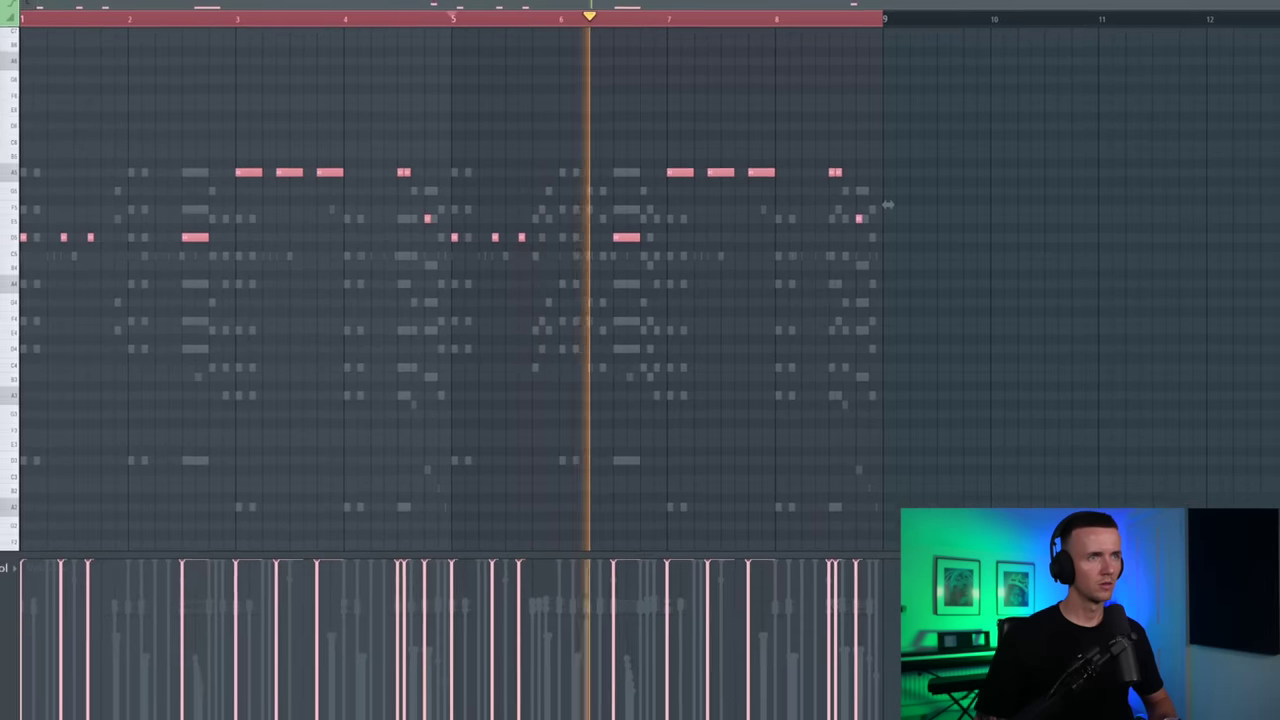
{"action": "key", "text": "F6"}
{"action": "left_click", "coordinate": [371, 306]}
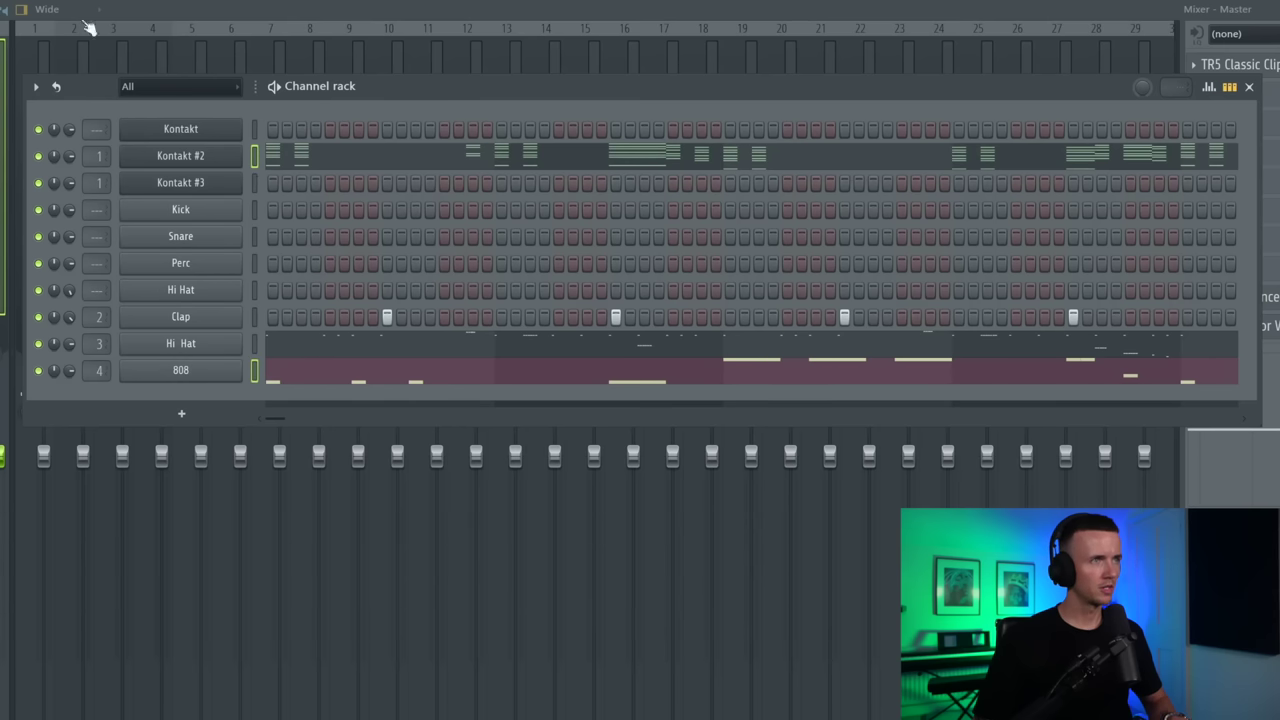
Play the pattern and open the 808 channel's notes in the piano roll.
{"action": "type", "text": "-1"}
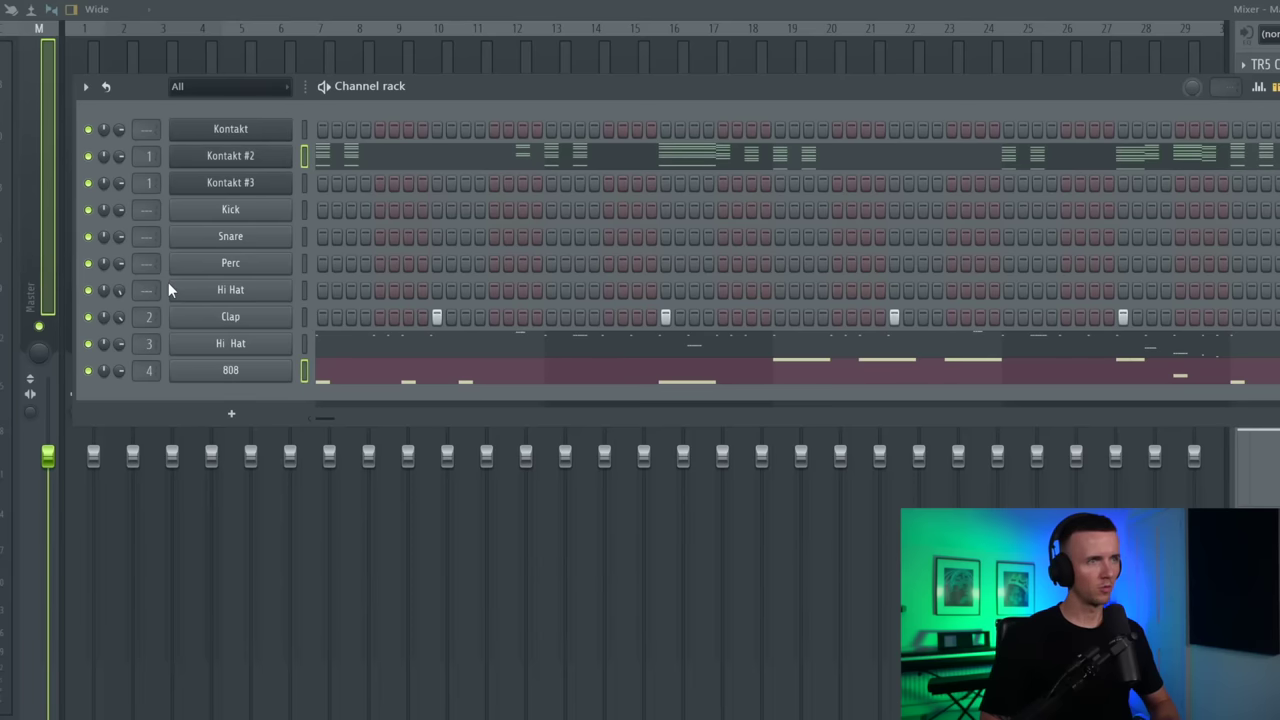
{"action": "key", "text": "space"}
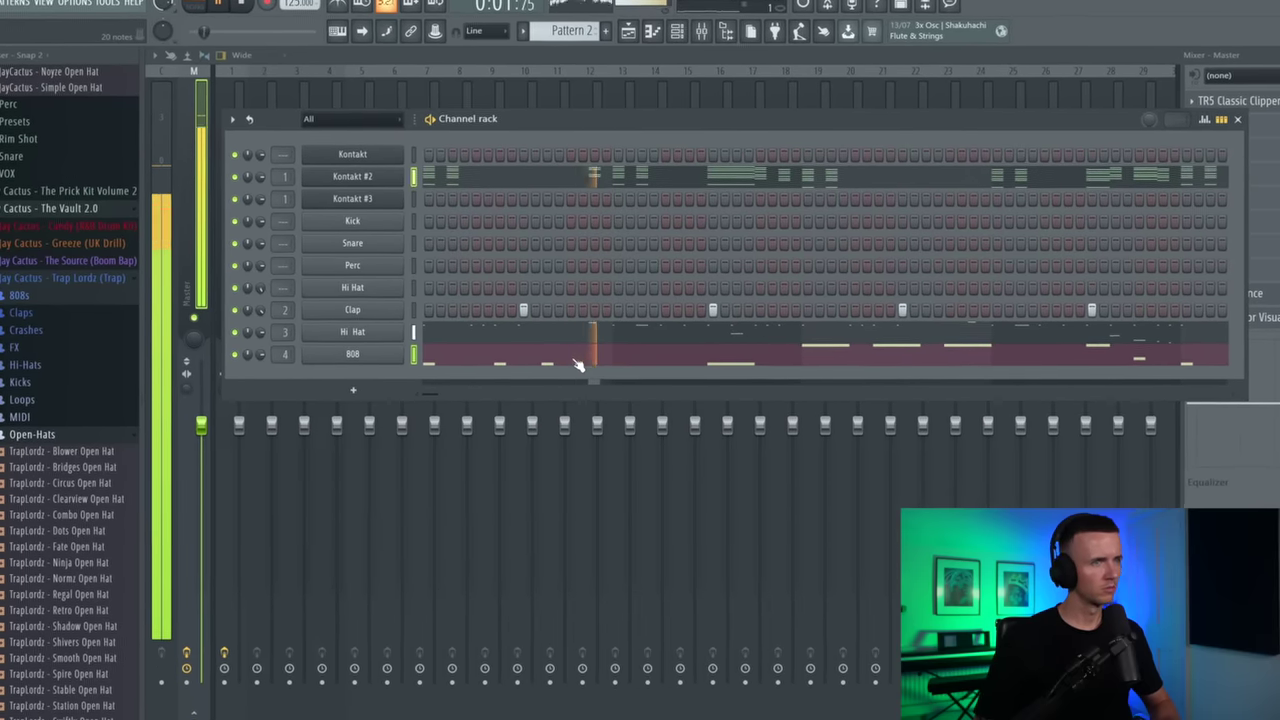
{"action": "left_click", "coordinate": [578, 365]}
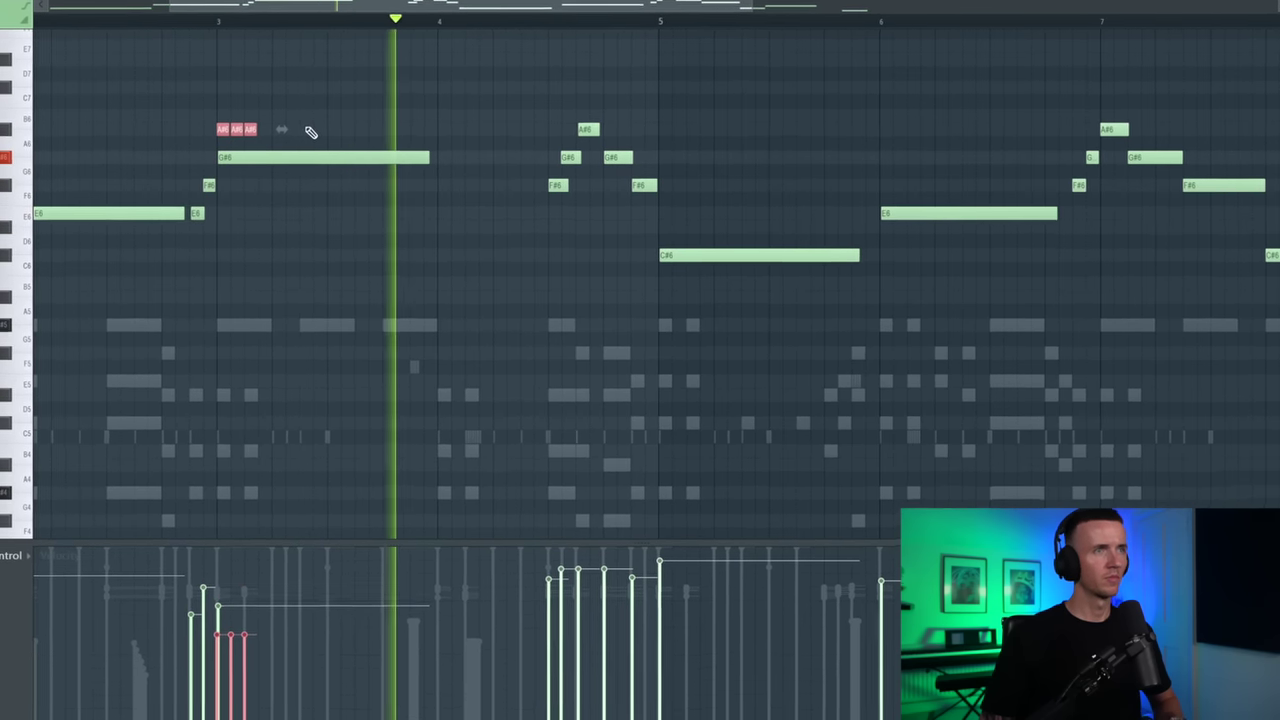
Zoom out the piano roll to see the stacked chords from G3 to G#5.
{"action": "scroll", "coordinate": [432, 222], "scroll_direction": "down", "scroll_amount": 3, "text": "ctrl"}
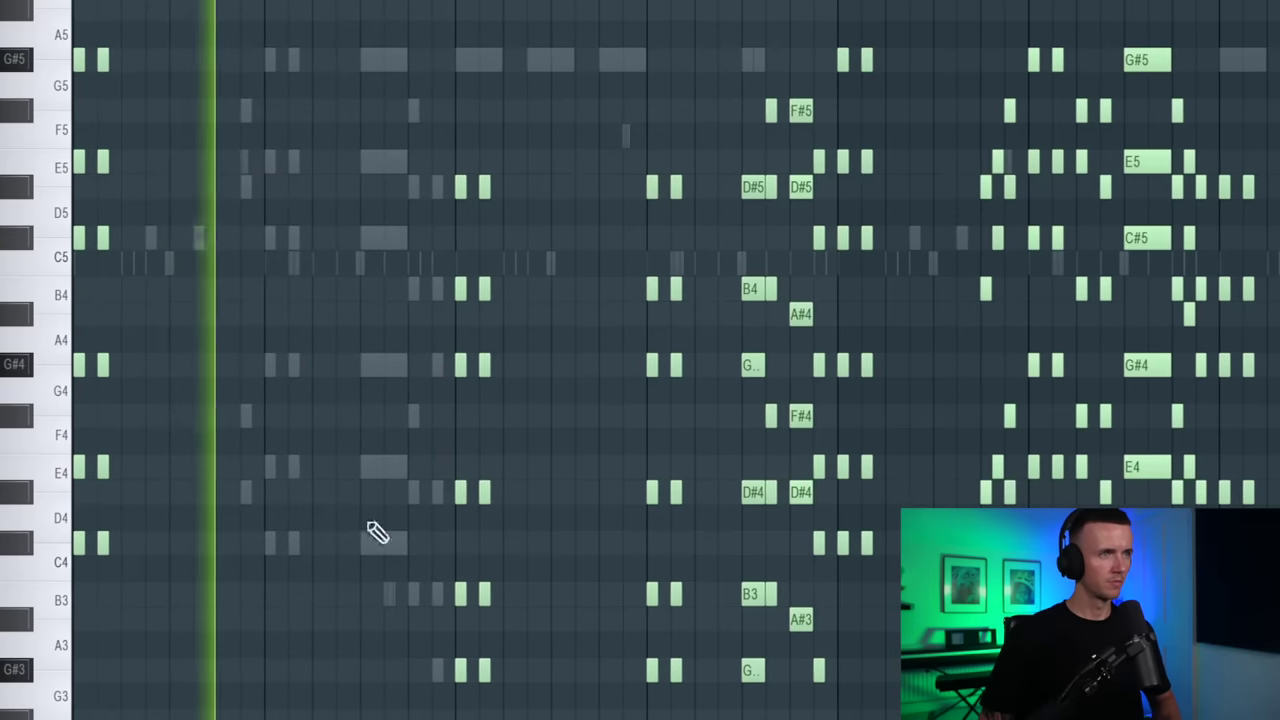
Select the block of horn chord notes to move onto the Horns 2 #2 channel.
{"action": "left_click_drag", "start_coordinate": [605, 63], "coordinate": [814, 697]}
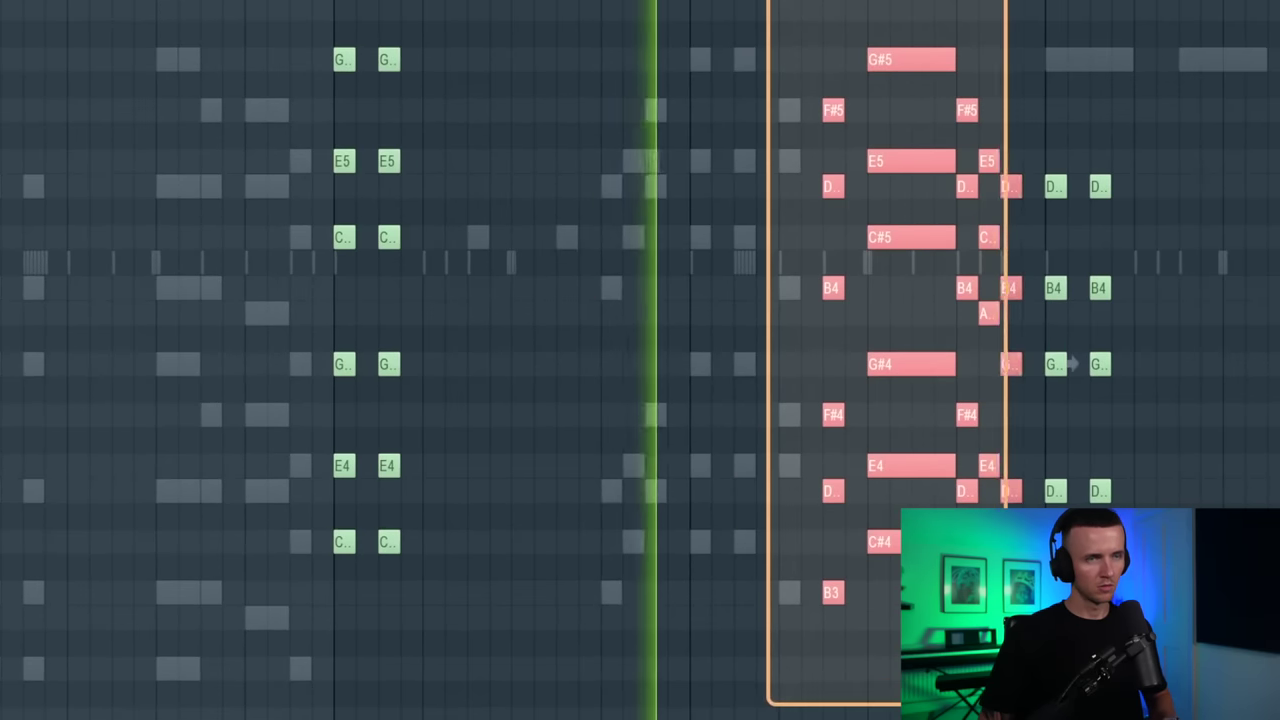
{"action": "scroll", "coordinate": [640, 360], "scroll_direction": "down", "scroll_amount": 2}
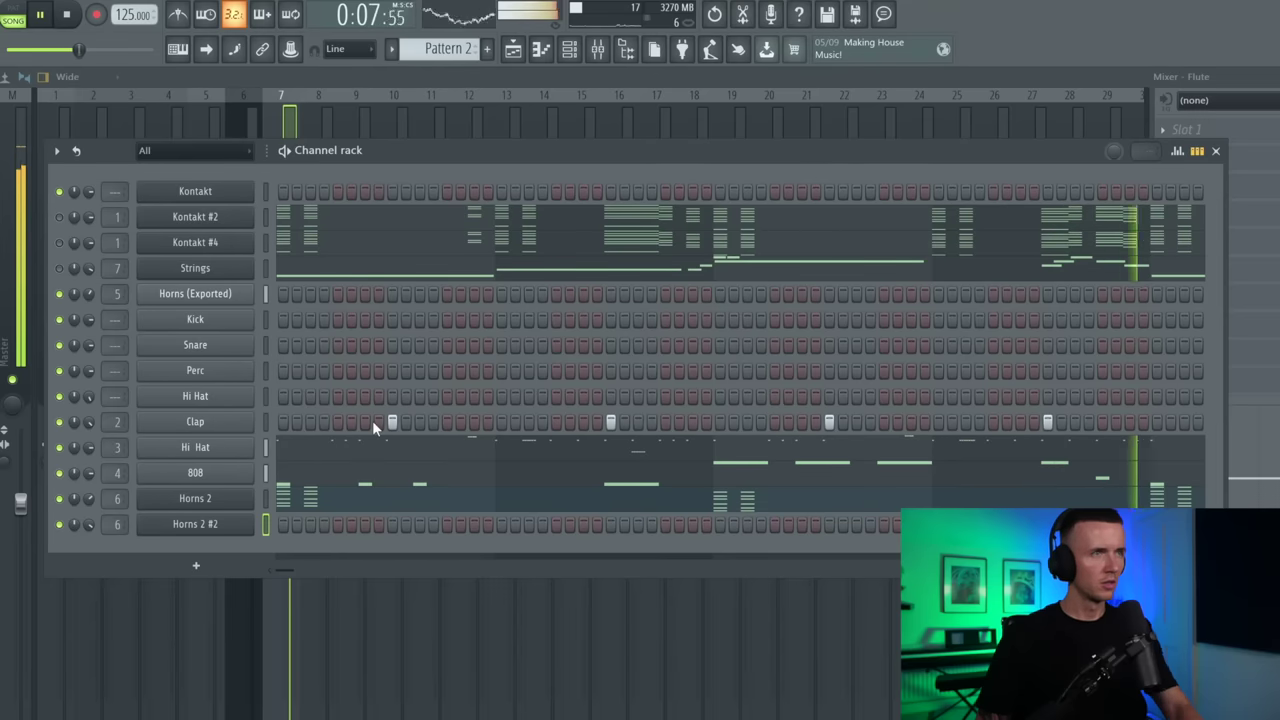
Raise the ShaperBox 2 width curve and add a Rhythm 1 filter shaper at 52% mix.
{"action": "key", "text": "space"}
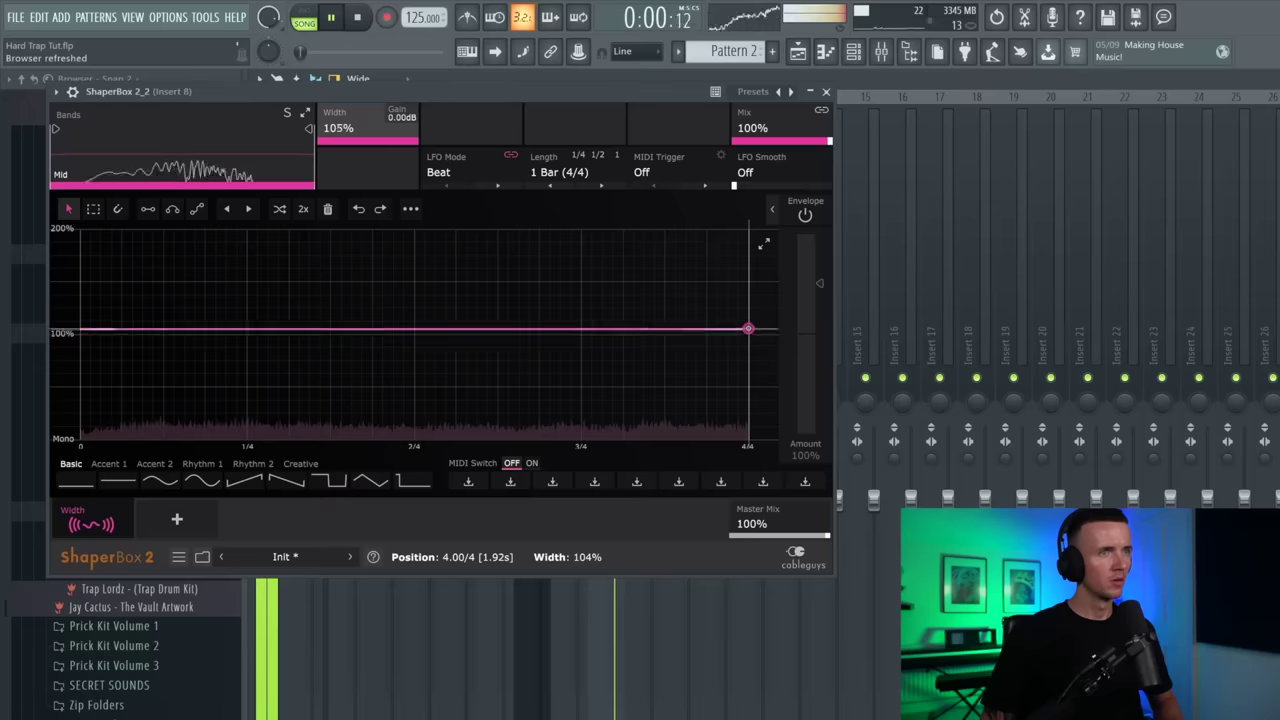
{"action": "left_click_drag", "start_coordinate": [749, 309], "coordinate": [750, 268]}
{"action": "left_click", "coordinate": [180, 526]}
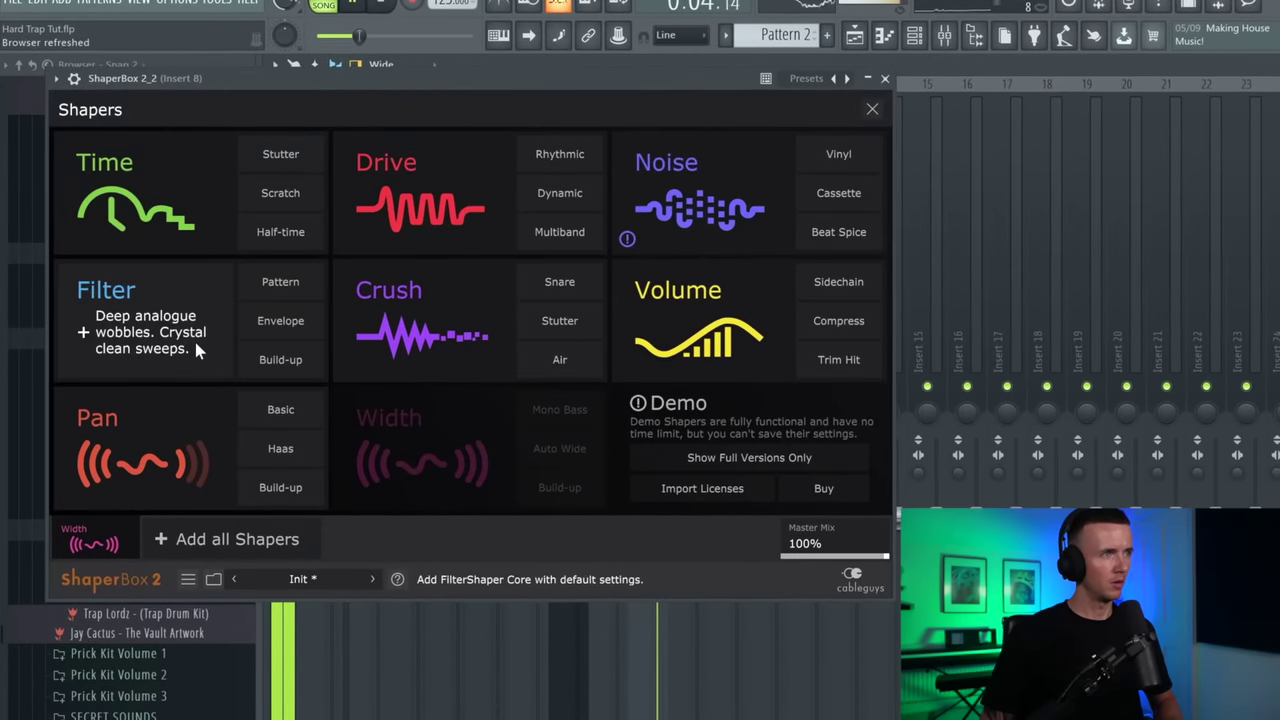
{"action": "left_click", "coordinate": [192, 349]}
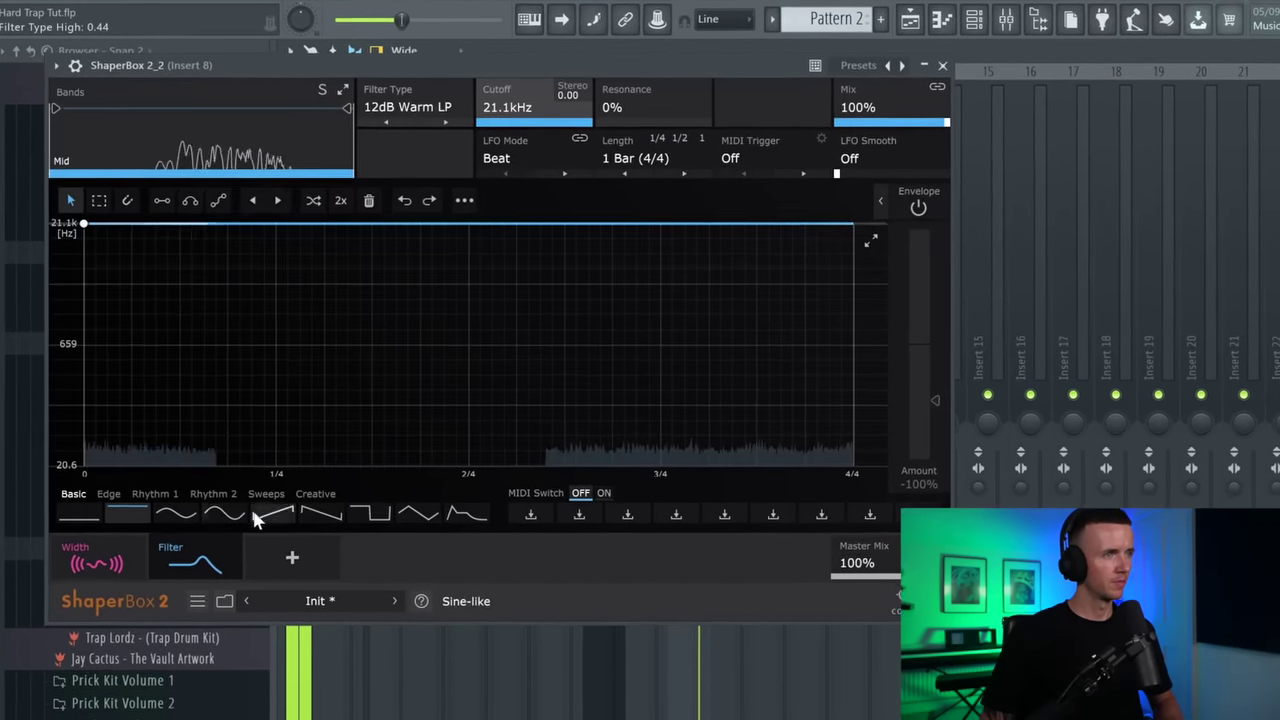
{"action": "left_click", "coordinate": [263, 501]}
{"action": "left_click_drag", "start_coordinate": [962, 119], "coordinate": [936, 119]}
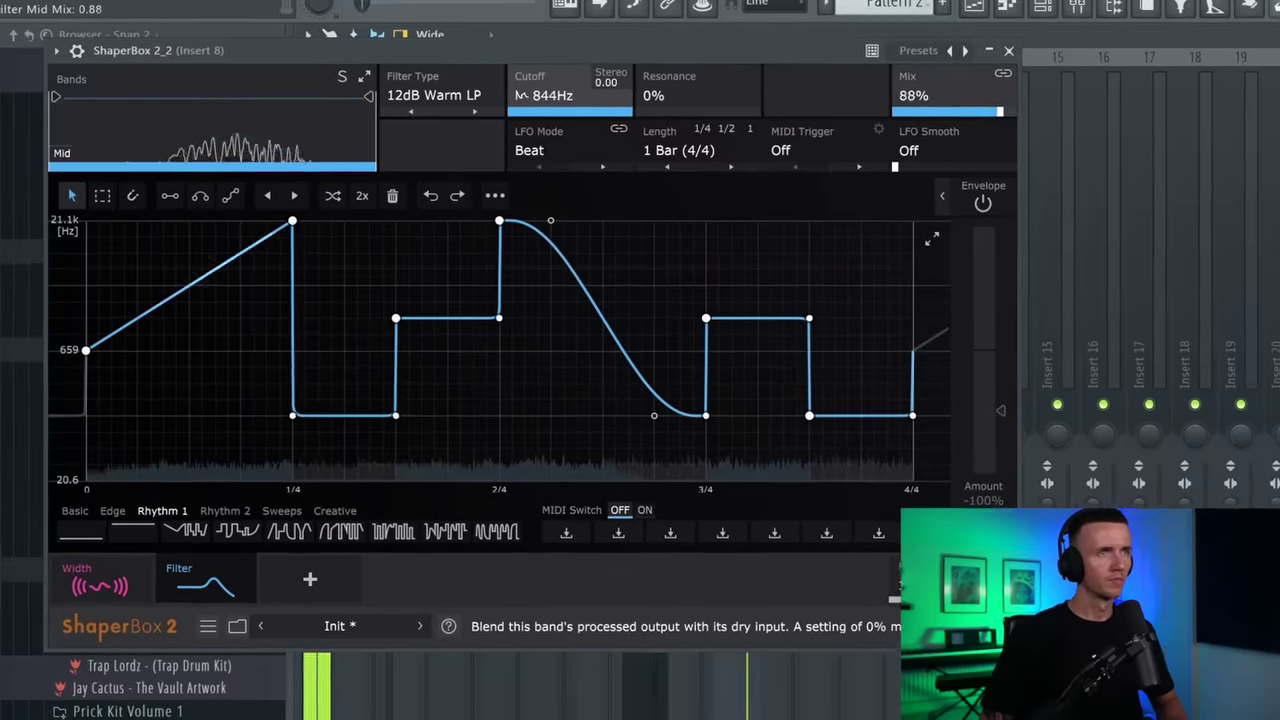
{"action": "scroll", "coordinate": [1029, 105], "scroll_direction": "down", "scroll_amount": 6}
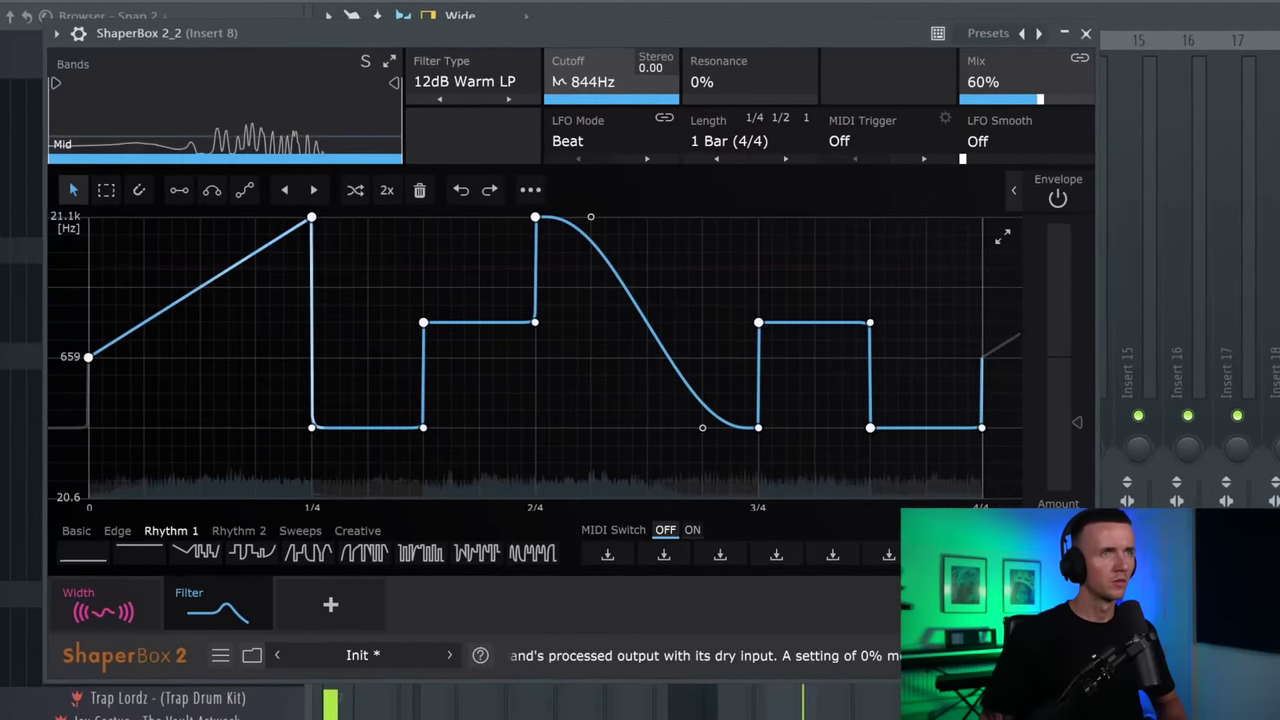
{"action": "scroll", "coordinate": [1081, 93], "scroll_direction": "down", "scroll_amount": 3}
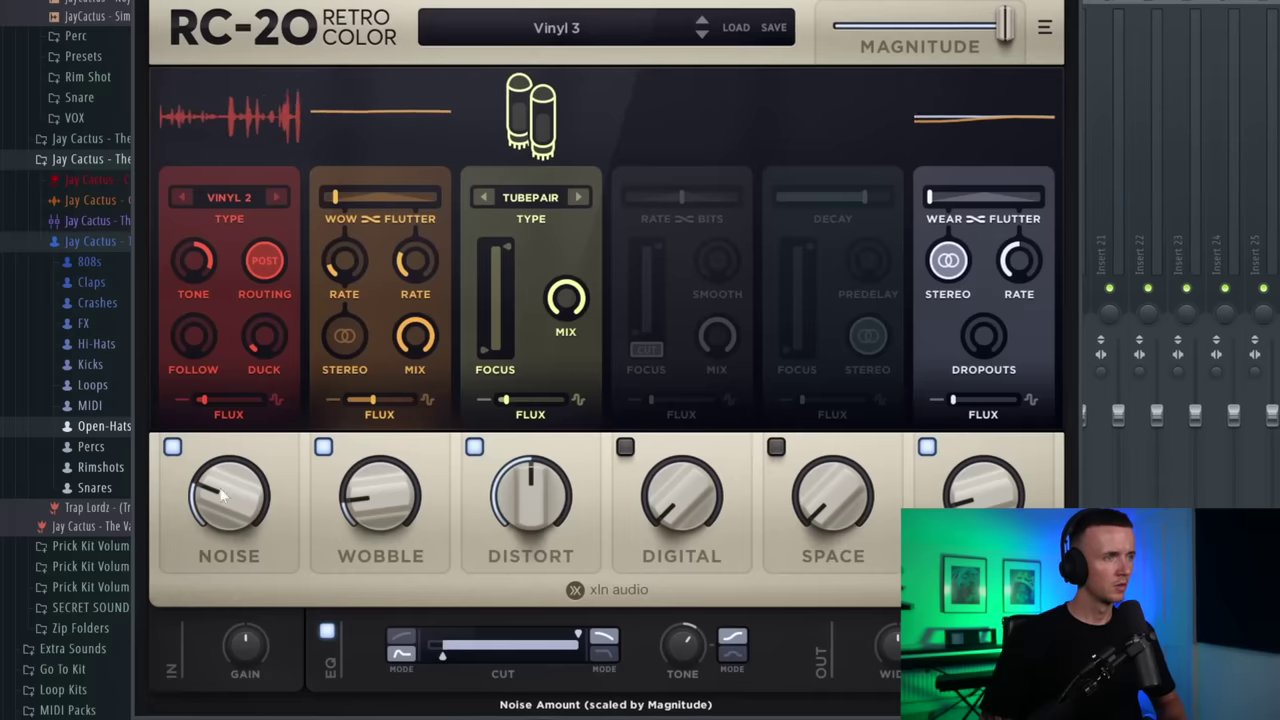
Turn RC-20 Retro Color Noise down to 11% and Distort to 34%.
{"action": "scroll", "coordinate": [232, 530], "scroll_direction": "down", "scroll_amount": 4}
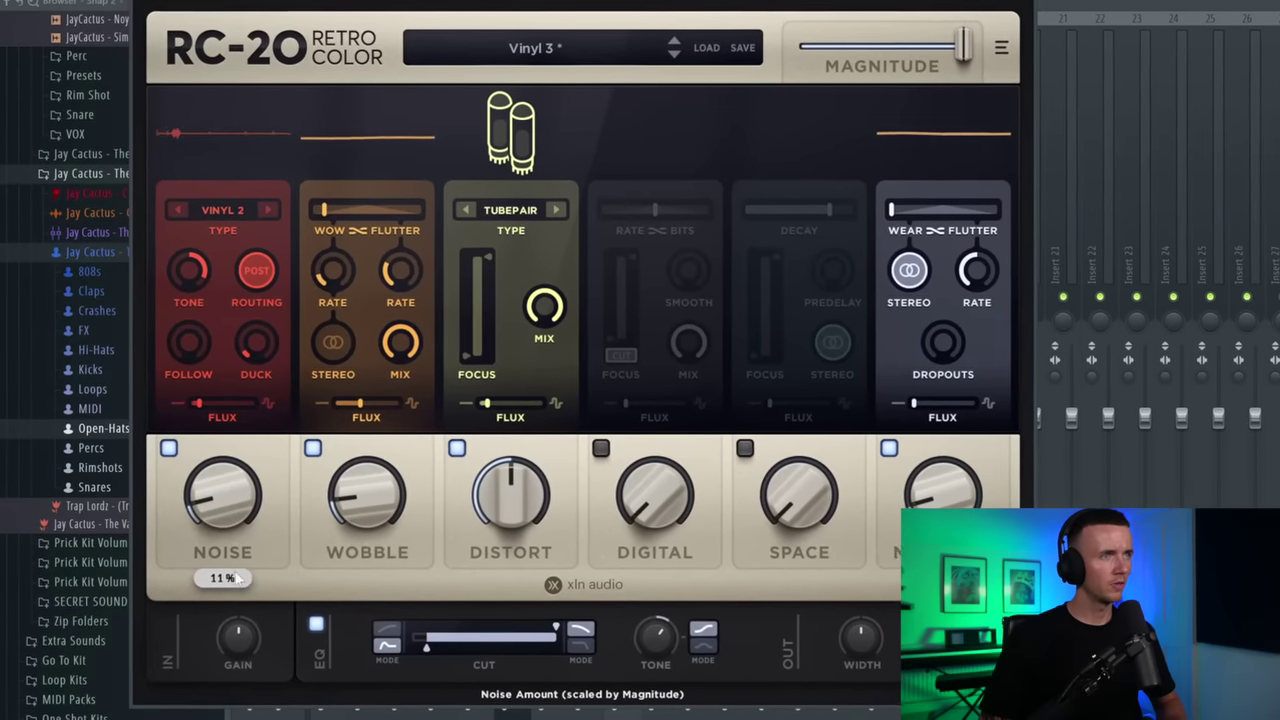
{"action": "scroll", "coordinate": [520, 500], "scroll_direction": "down", "scroll_amount": 5}
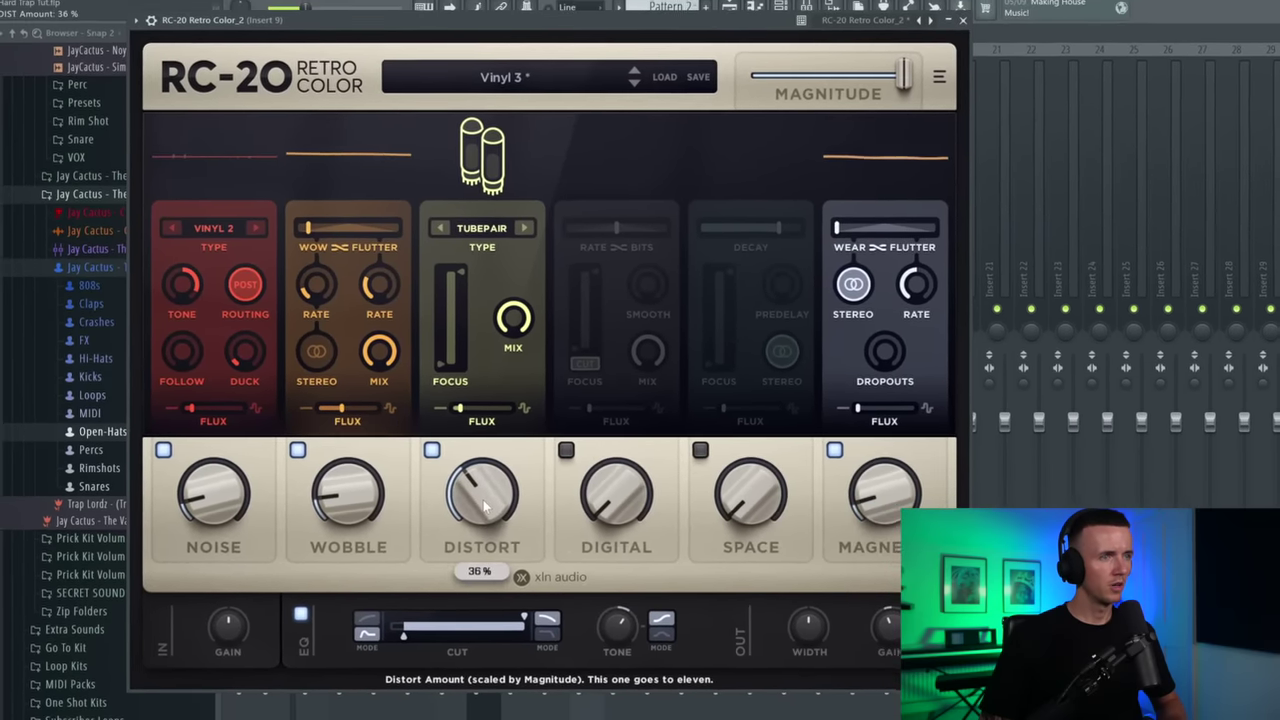
{"action": "scroll", "coordinate": [478, 510], "scroll_direction": "down", "scroll_amount": 2}
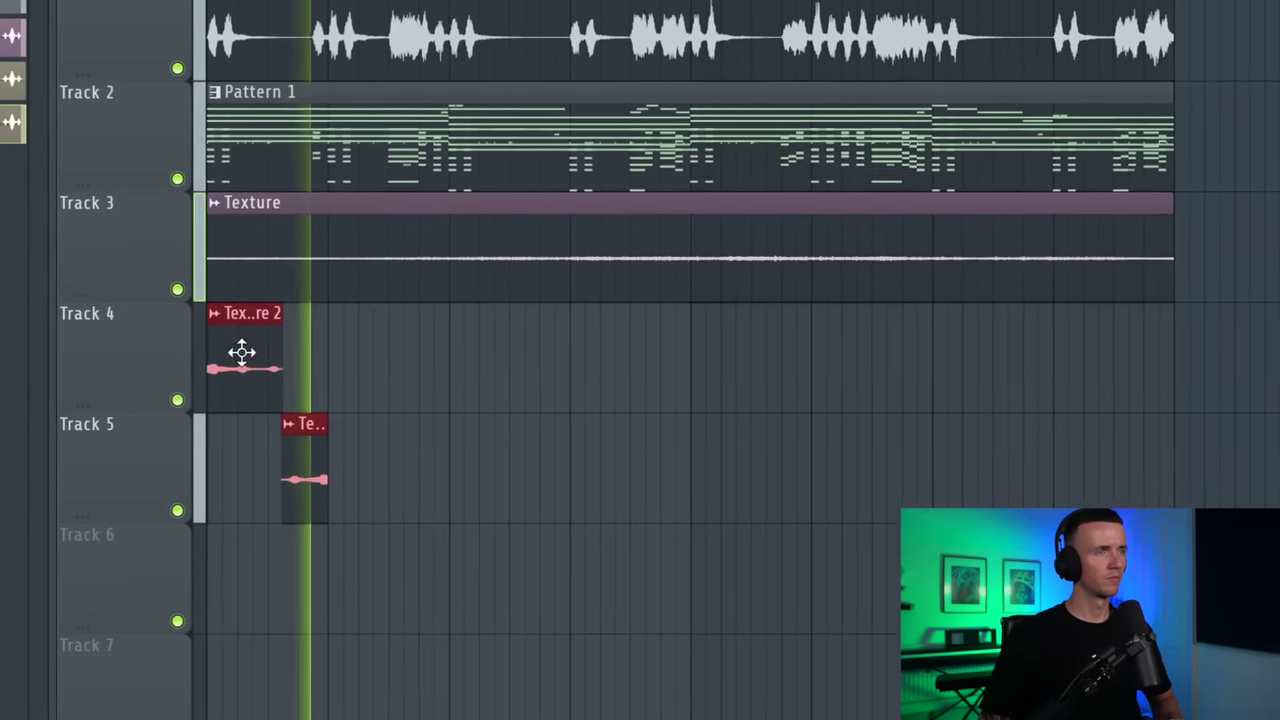
Copy the Texture 2 clips on Tracks 4 and 5 so they repeat at bar 5.
{"action": "left_click_drag", "start_coordinate": [242, 352], "coordinate": [726, 365]}
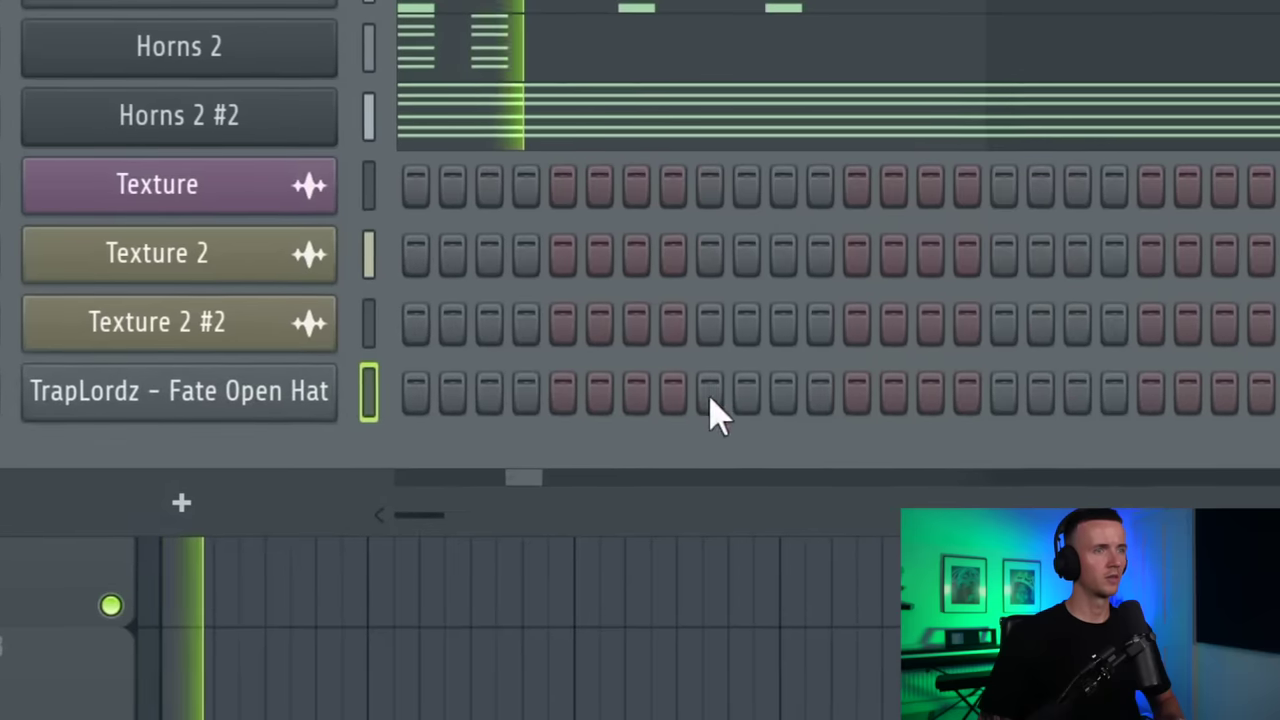
Add open hat hits on steps 12 and 13, and check the second open hat's volume envelope.
{"action": "left_click", "coordinate": [855, 398]}
{"action": "left_click", "coordinate": [893, 398]}
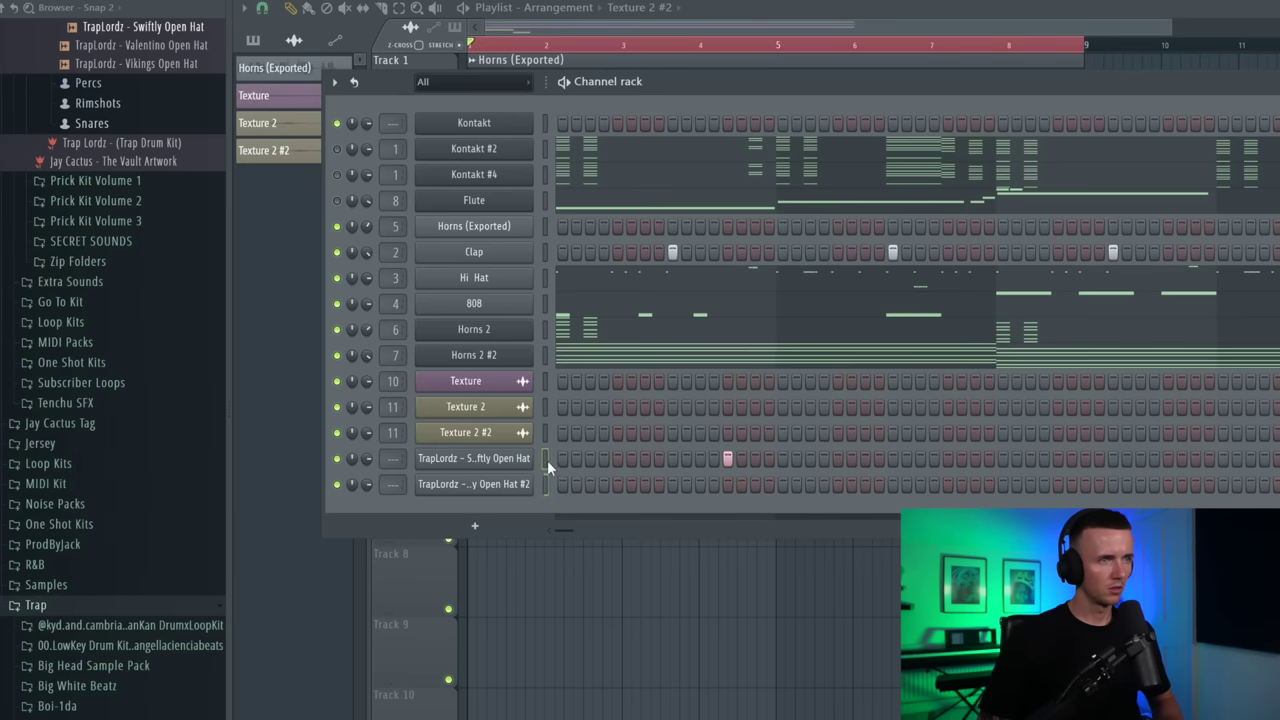
{"action": "left_click", "coordinate": [519, 490]}
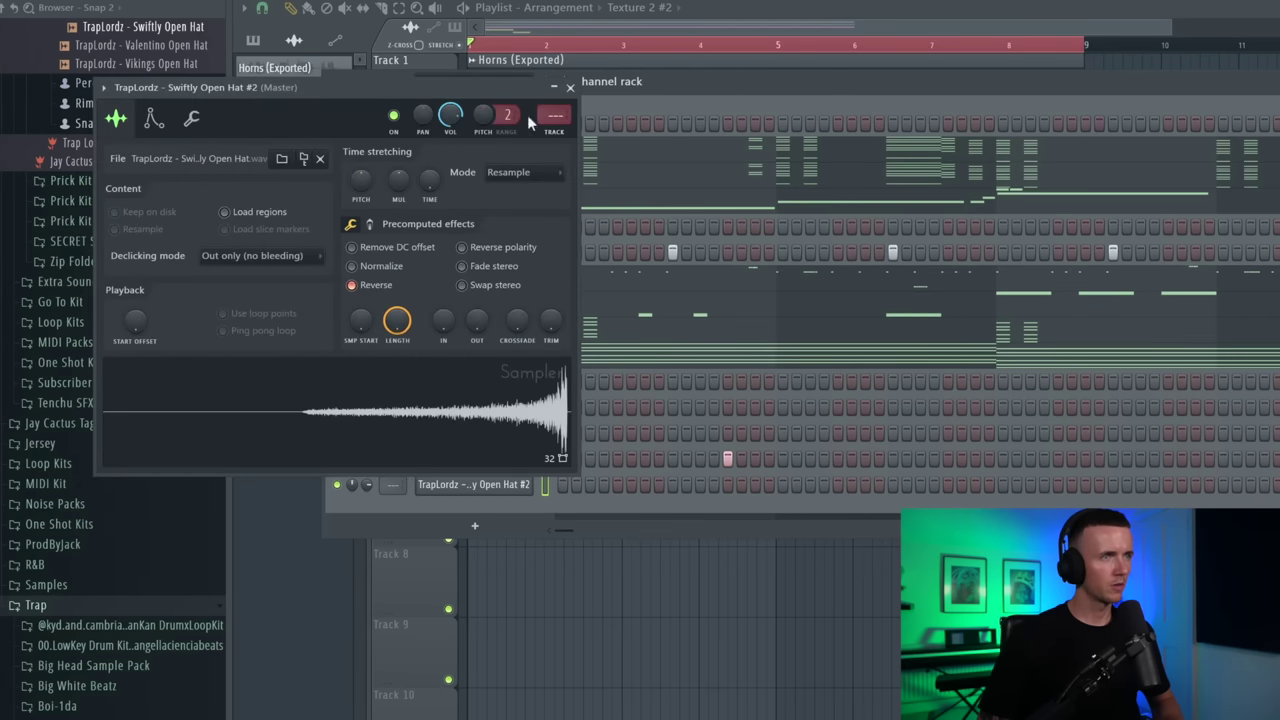
{"action": "left_click", "coordinate": [153, 118]}
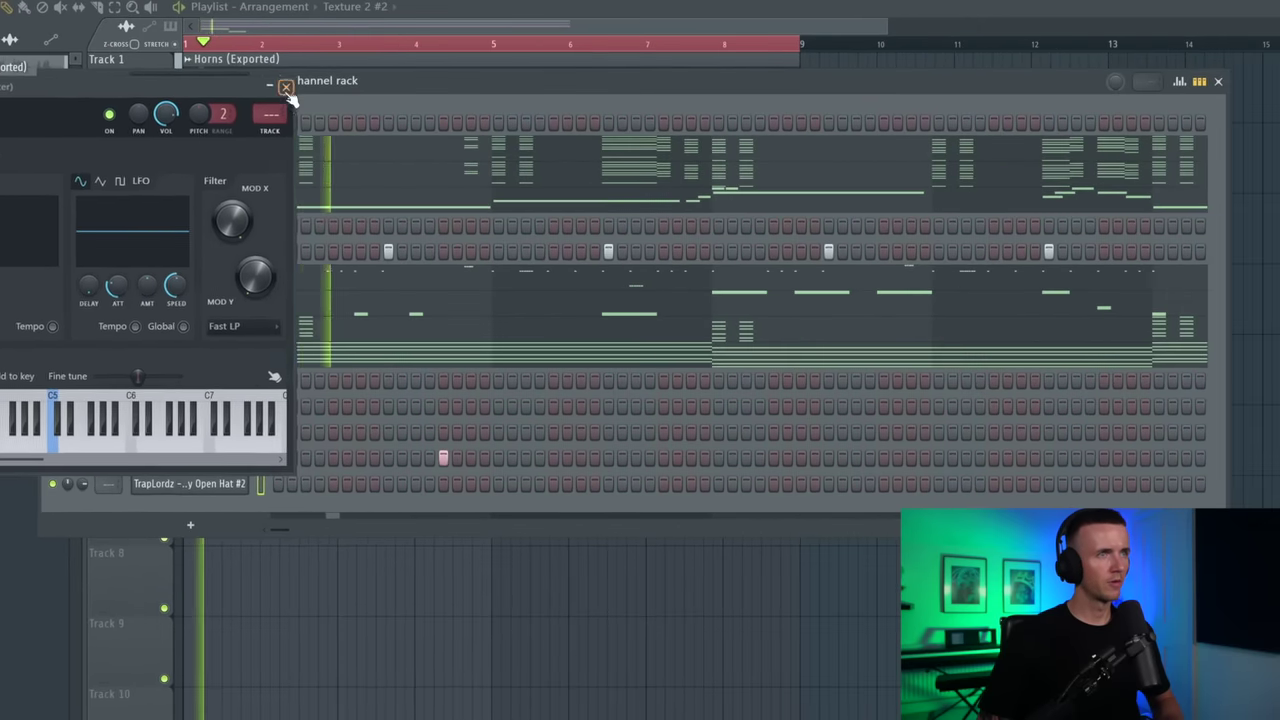
{"action": "left_click", "coordinate": [286, 87]}
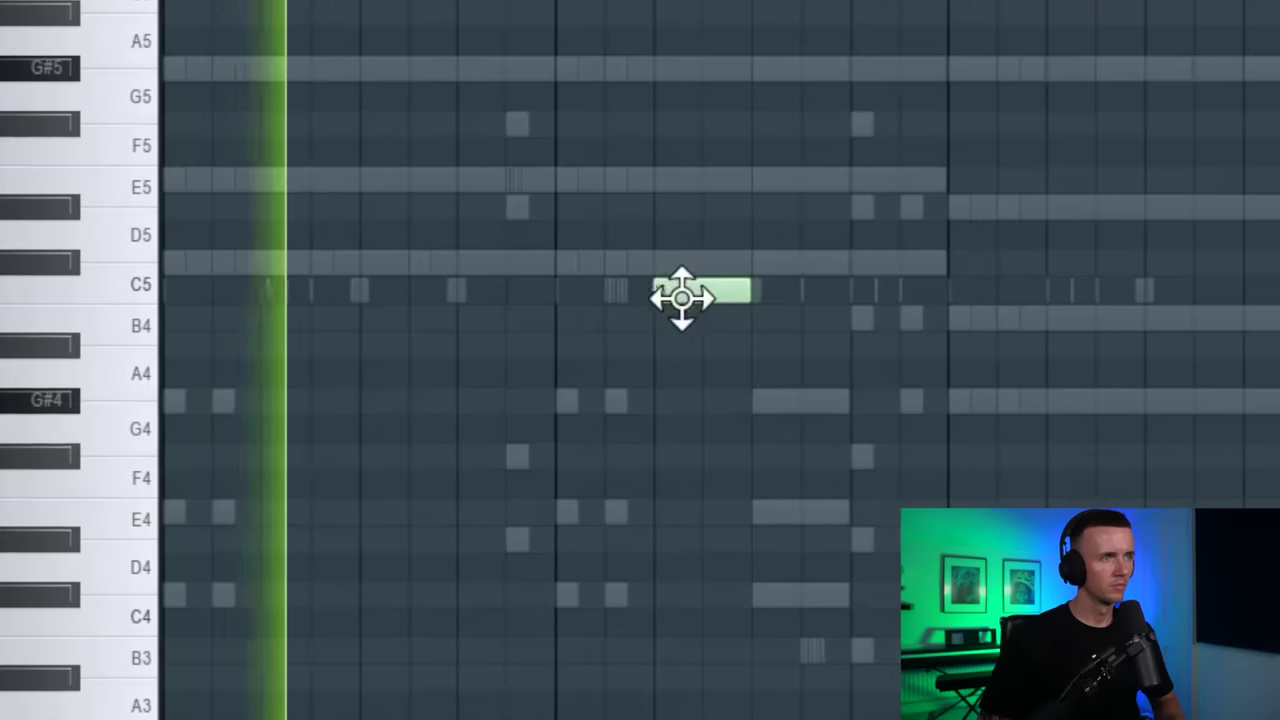
Reposition the open hat notes in the piano roll, moving one to A4, and delete the unwanted one.
{"action": "left_click_drag", "start_coordinate": [680, 297], "coordinate": [652, 395]}
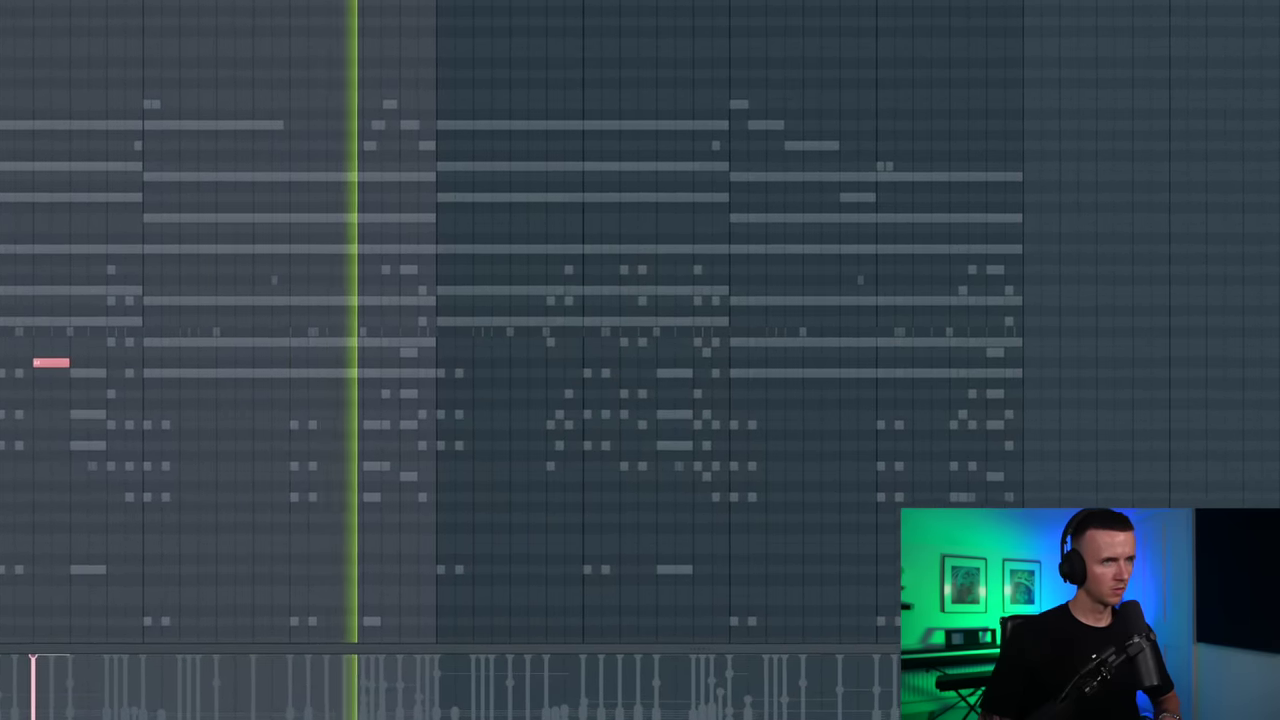
{"action": "left_click_drag", "start_coordinate": [20, 368], "coordinate": [644, 369]}
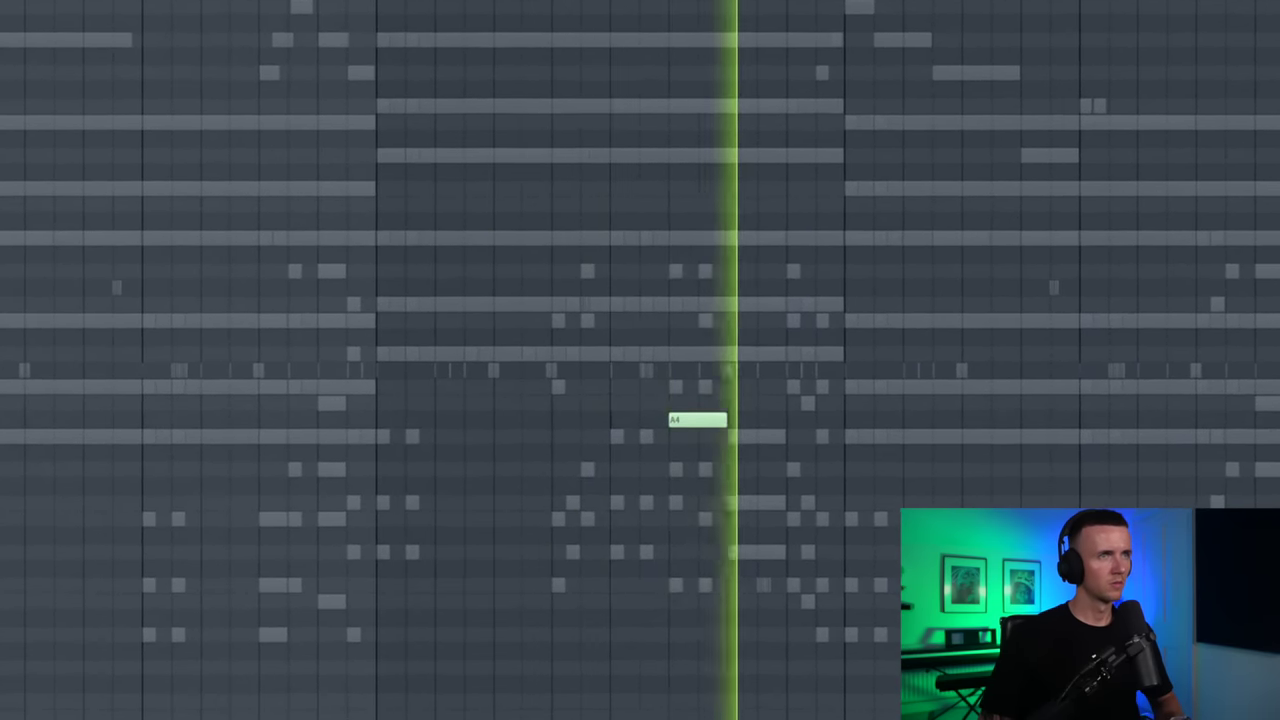
{"action": "left_click_drag", "start_coordinate": [680, 402], "coordinate": [372, 377]}
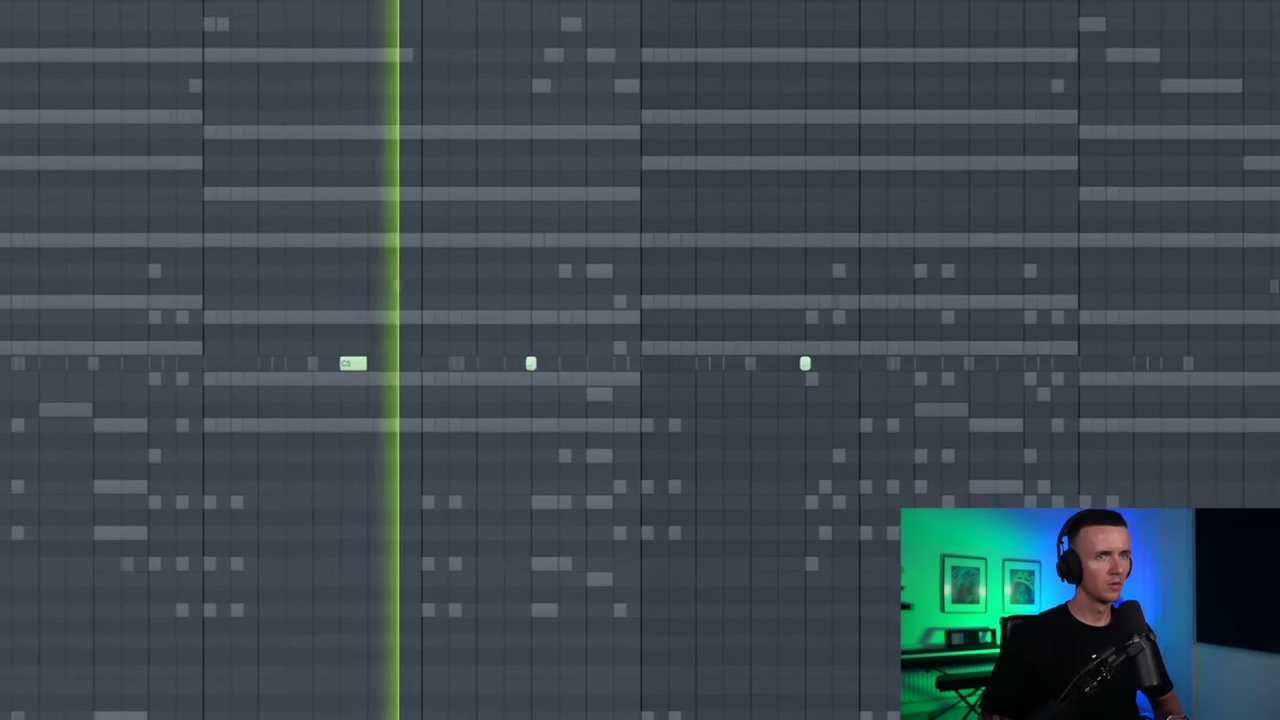
{"action": "right_click", "coordinate": [781, 358]}
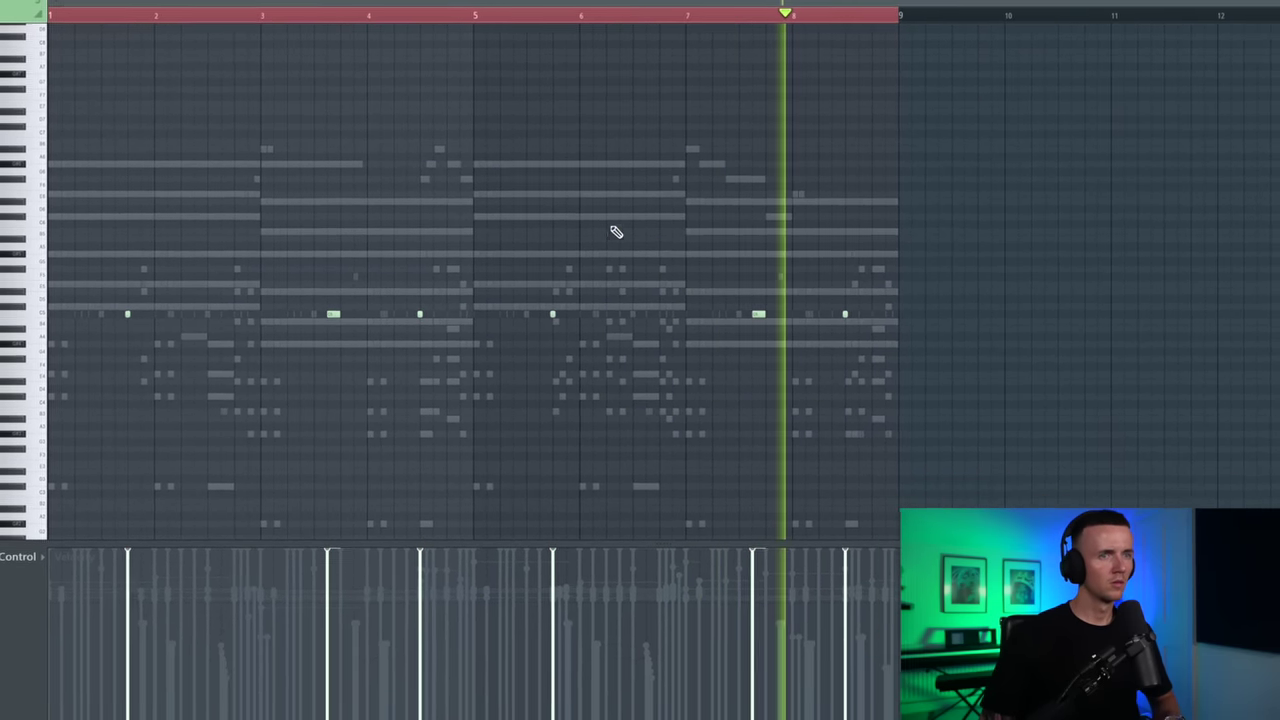
{"action": "left_click_drag", "start_coordinate": [457, 400], "coordinate": [960, 312]}
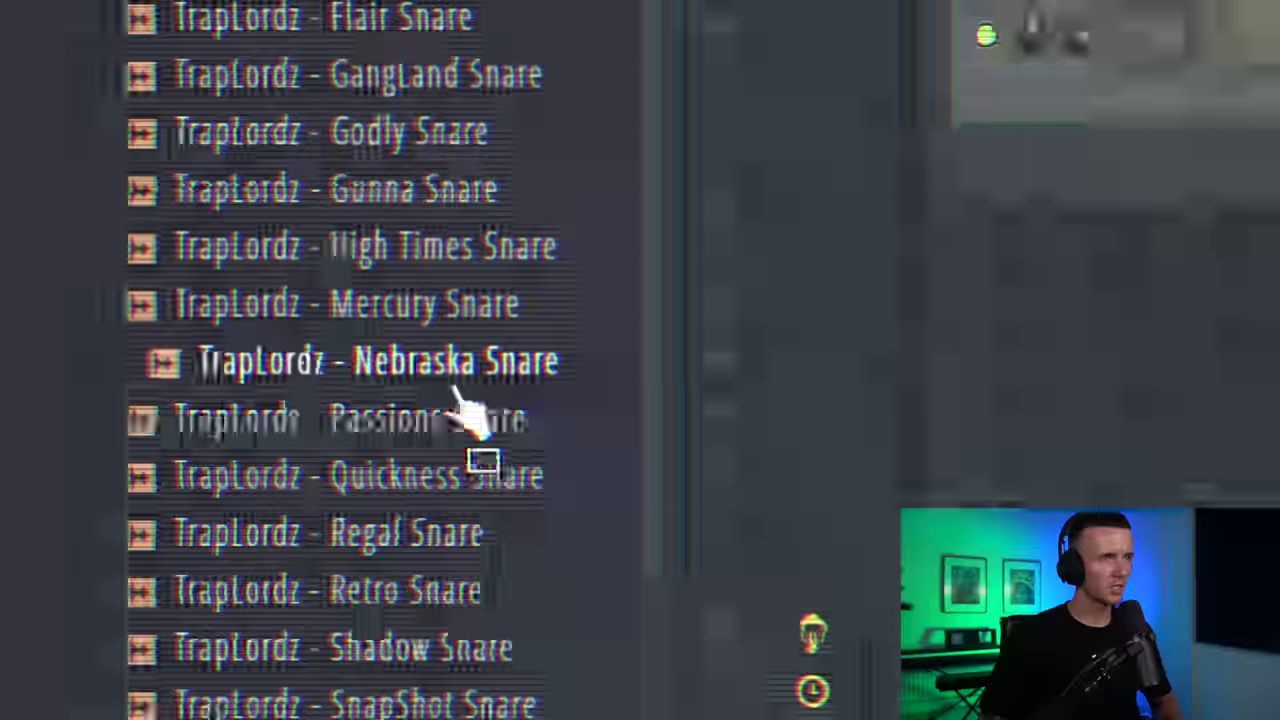
{"action": "left_click", "coordinate": [964, 308]}
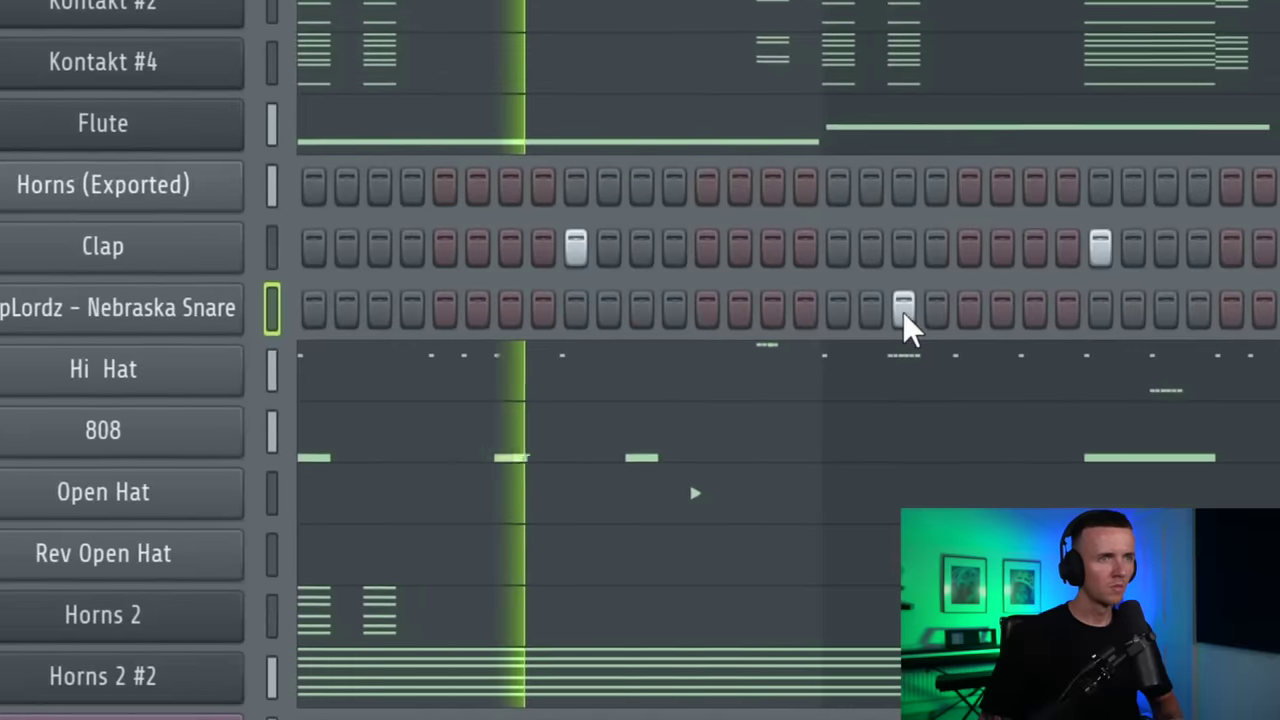
{"action": "left_click", "coordinate": [774, 310]}
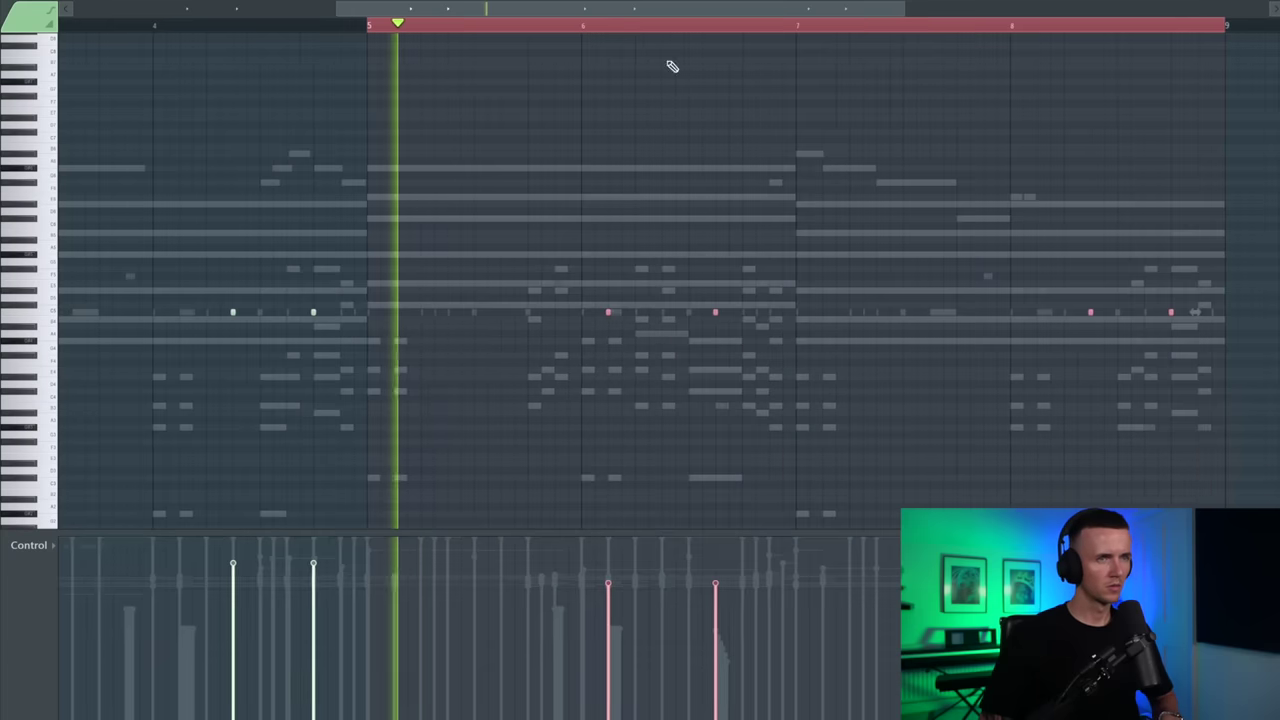
{"action": "scroll", "coordinate": [612, 250], "scroll_direction": "down", "scroll_amount": 5}
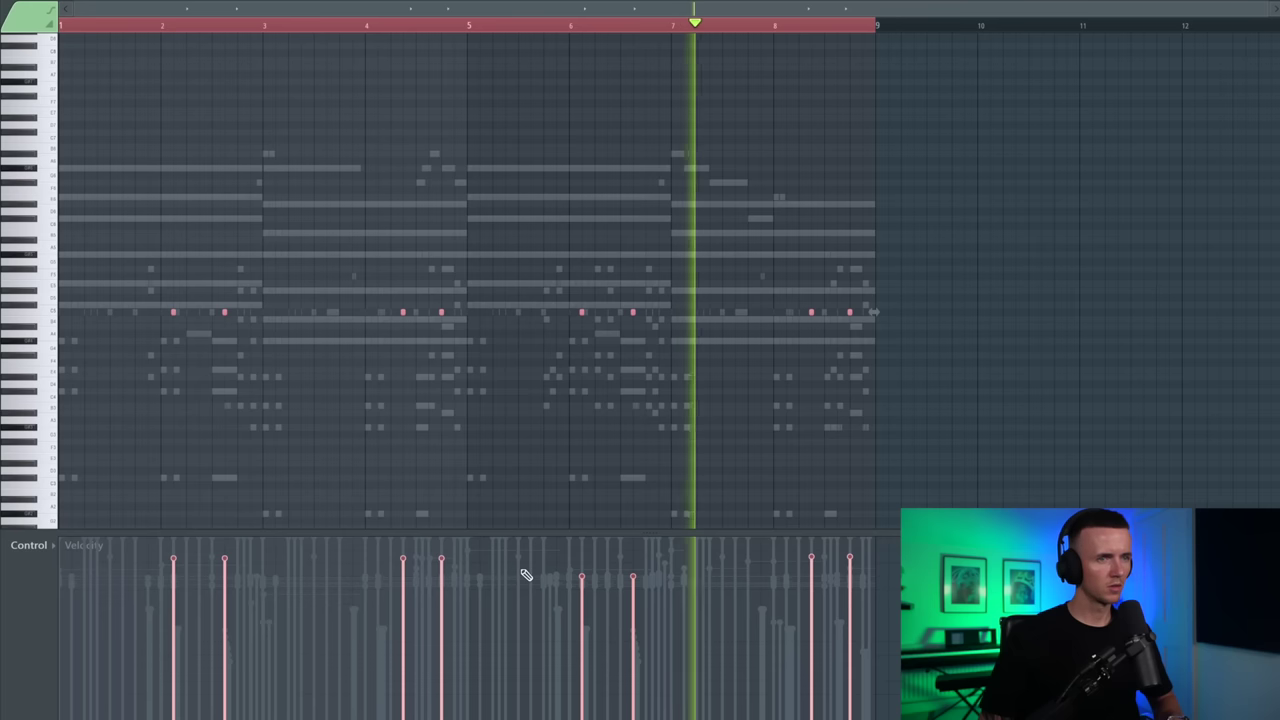
{"action": "mouse_move", "coordinate": [526, 575]}
{"action": "left_mouse_down"}
{"action": "mouse_move", "coordinate": [651, 560]}
{"action": "mouse_move", "coordinate": [400, 562]}
{"action": "mouse_move", "coordinate": [873, 553]}
{"action": "left_mouse_up"}
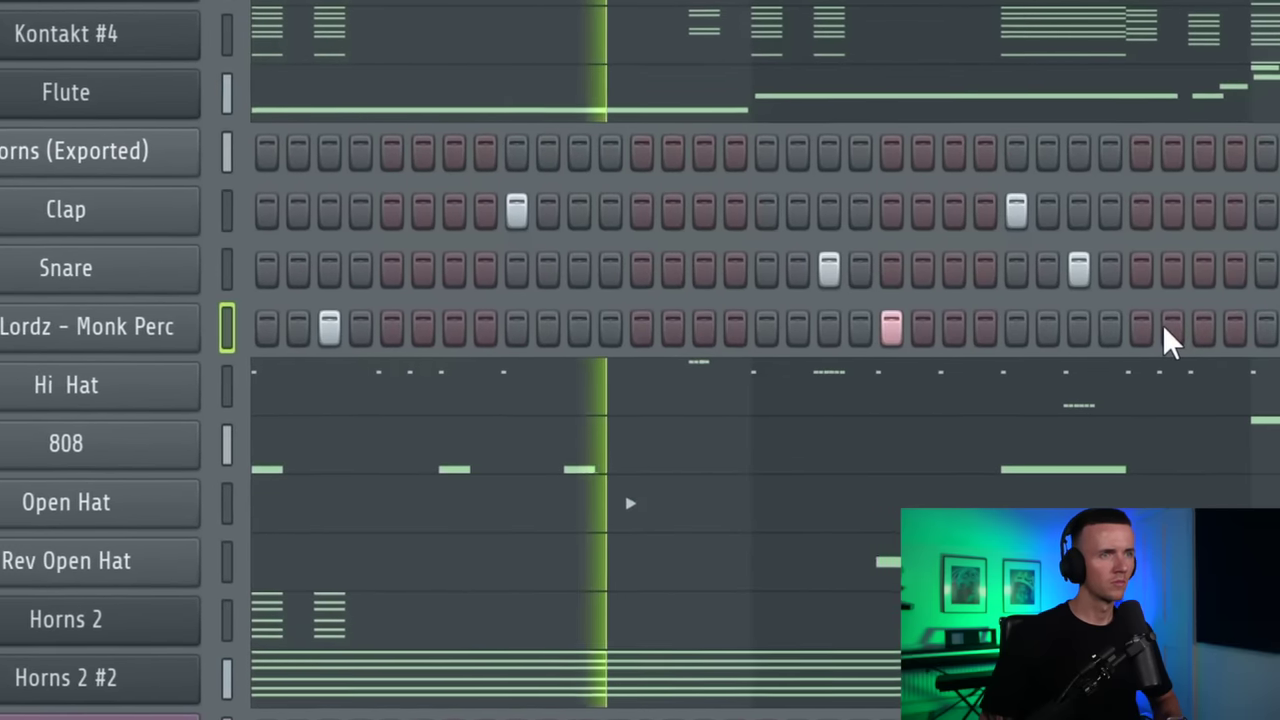
{"action": "left_click", "coordinate": [1145, 328]}
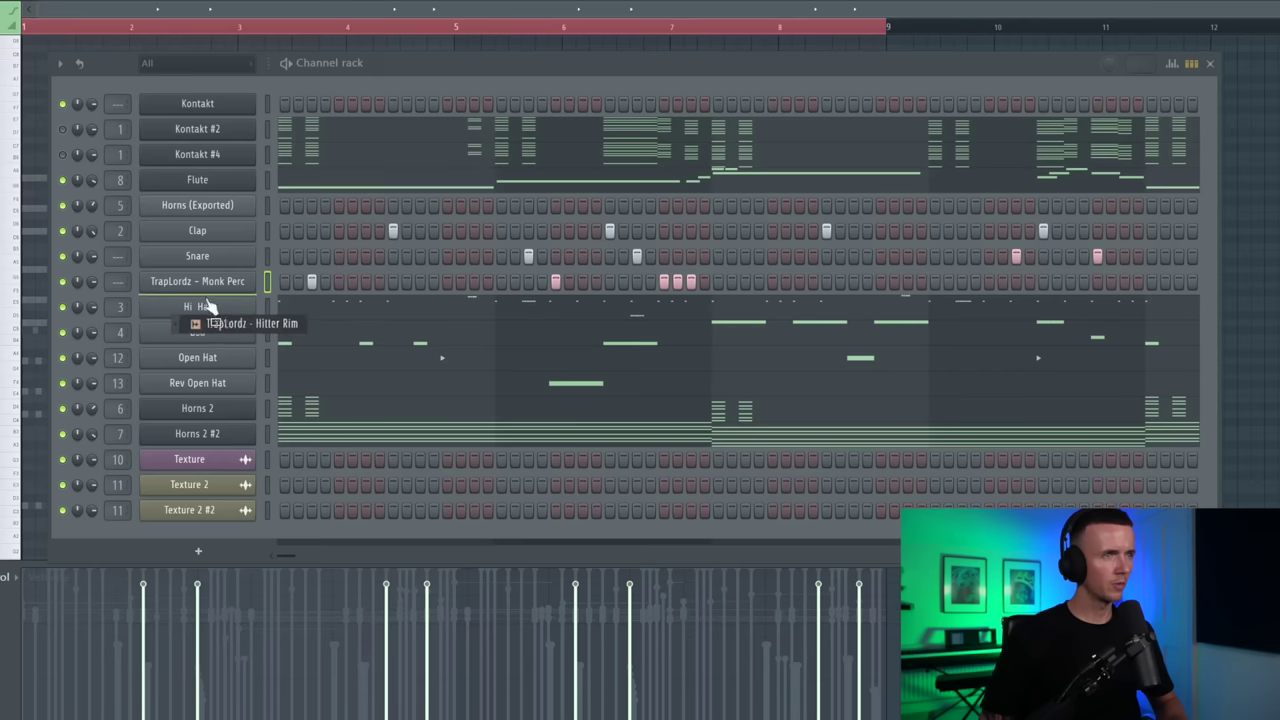
{"action": "left_click_drag", "start_coordinate": [207, 302], "coordinate": [205, 306]}
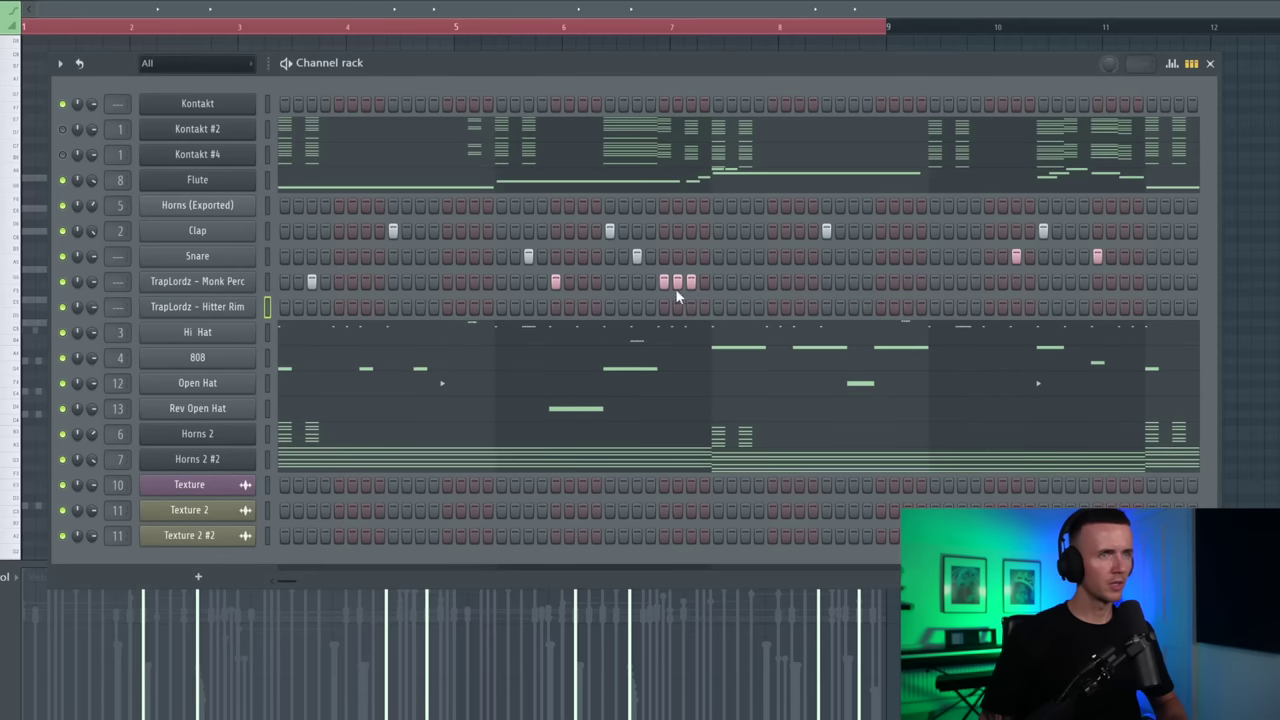
{"action": "key", "text": "space"}
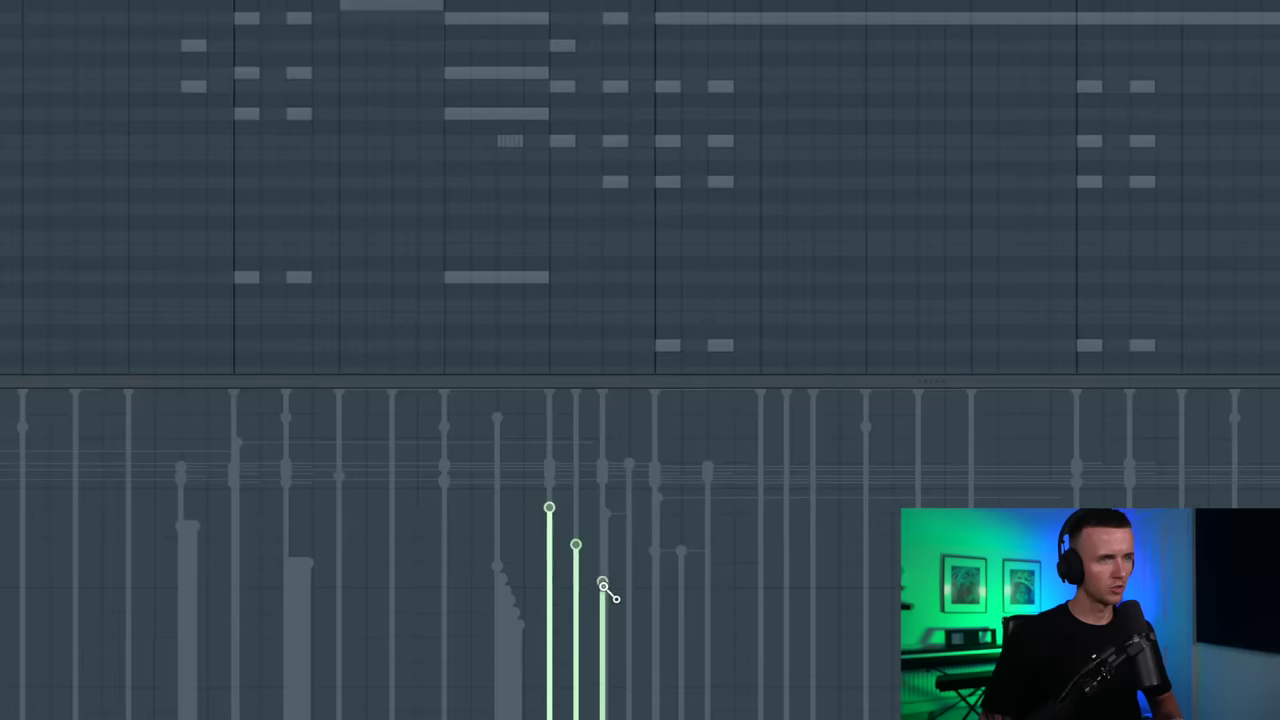
{"action": "scroll", "coordinate": [435, 523], "scroll_direction": "down", "scroll_amount": 1}
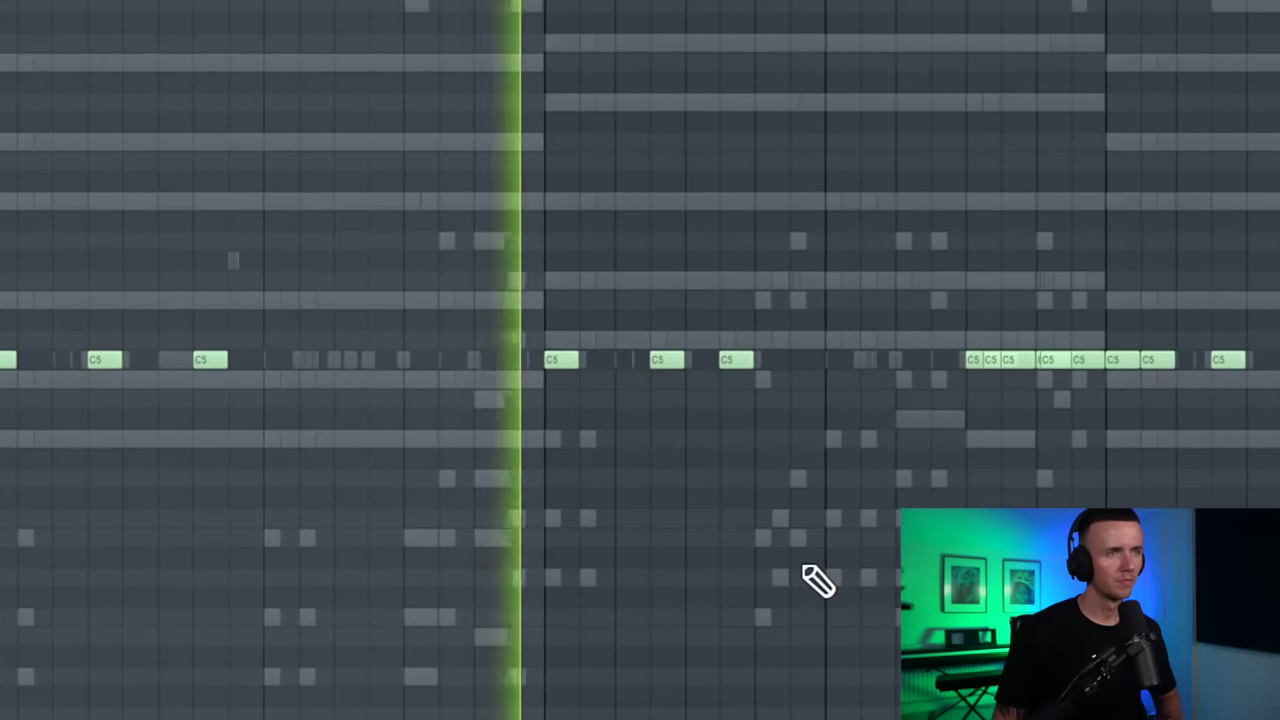
{"action": "scroll", "coordinate": [810, 510], "scroll_direction": "up", "scroll_amount": 2}
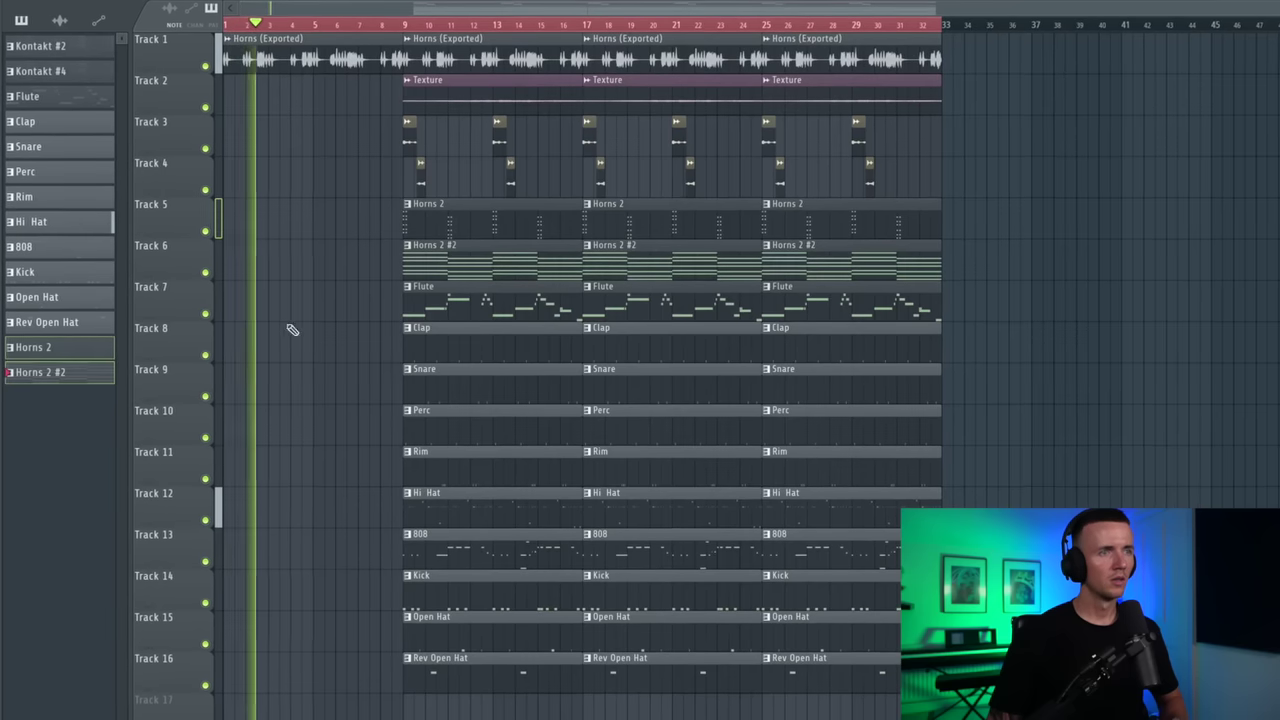
Place a Flute clip copy before the drums and remove the extra Flute clip on track 7.
{"action": "left_click_drag", "start_coordinate": [480, 306], "coordinate": [203, 314]}
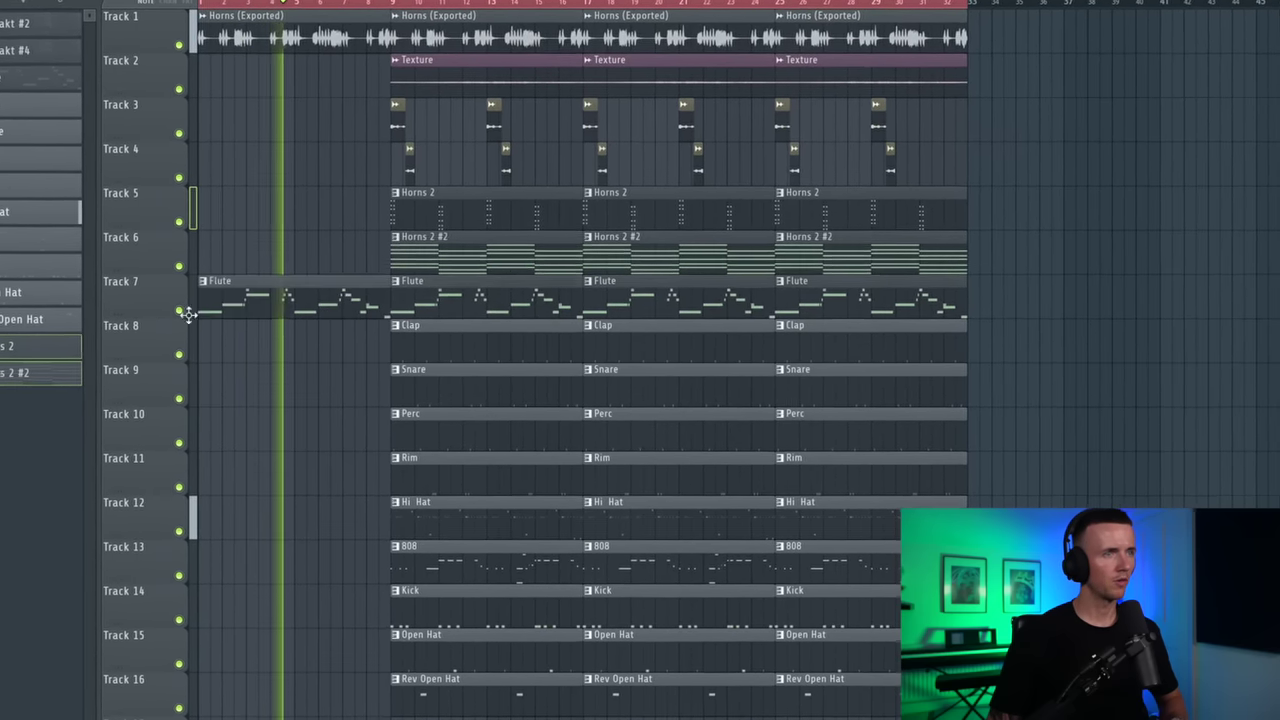
{"action": "scroll", "coordinate": [297, 330], "scroll_direction": "up", "scroll_amount": 4}
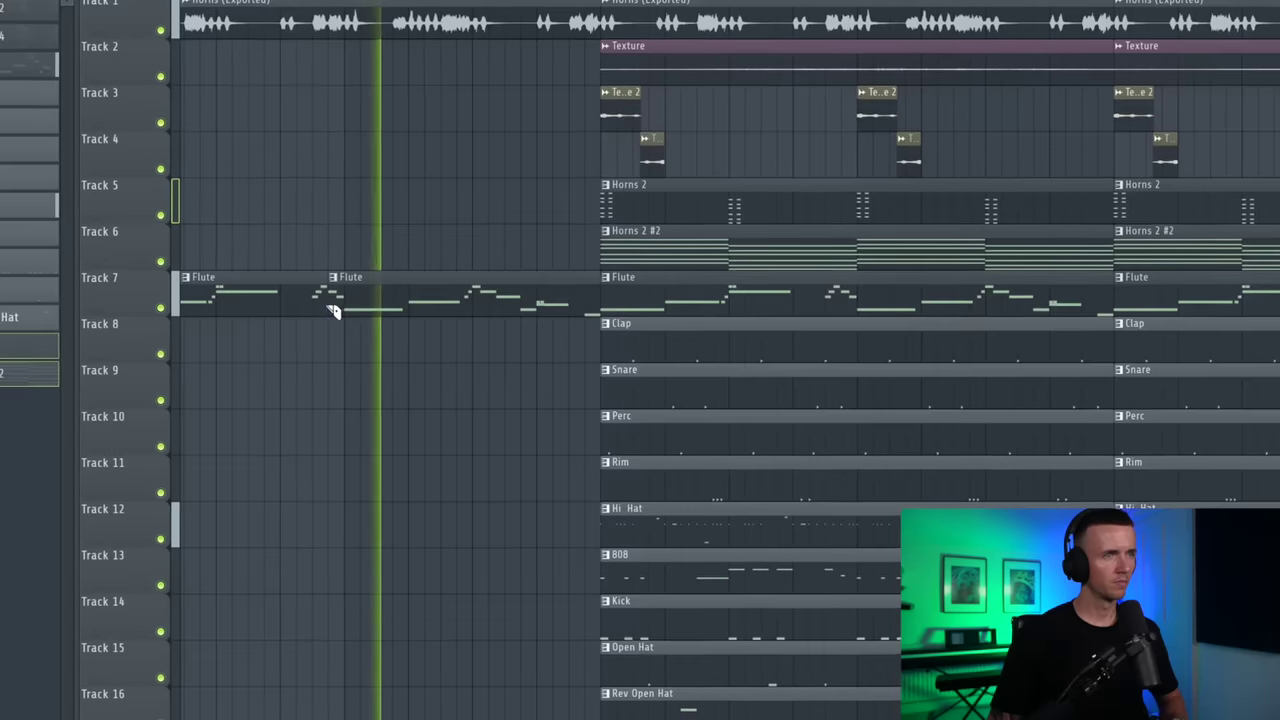
{"action": "right_click", "coordinate": [300, 301]}
{"action": "scroll", "coordinate": [318, 414], "scroll_direction": "down", "scroll_amount": 4}
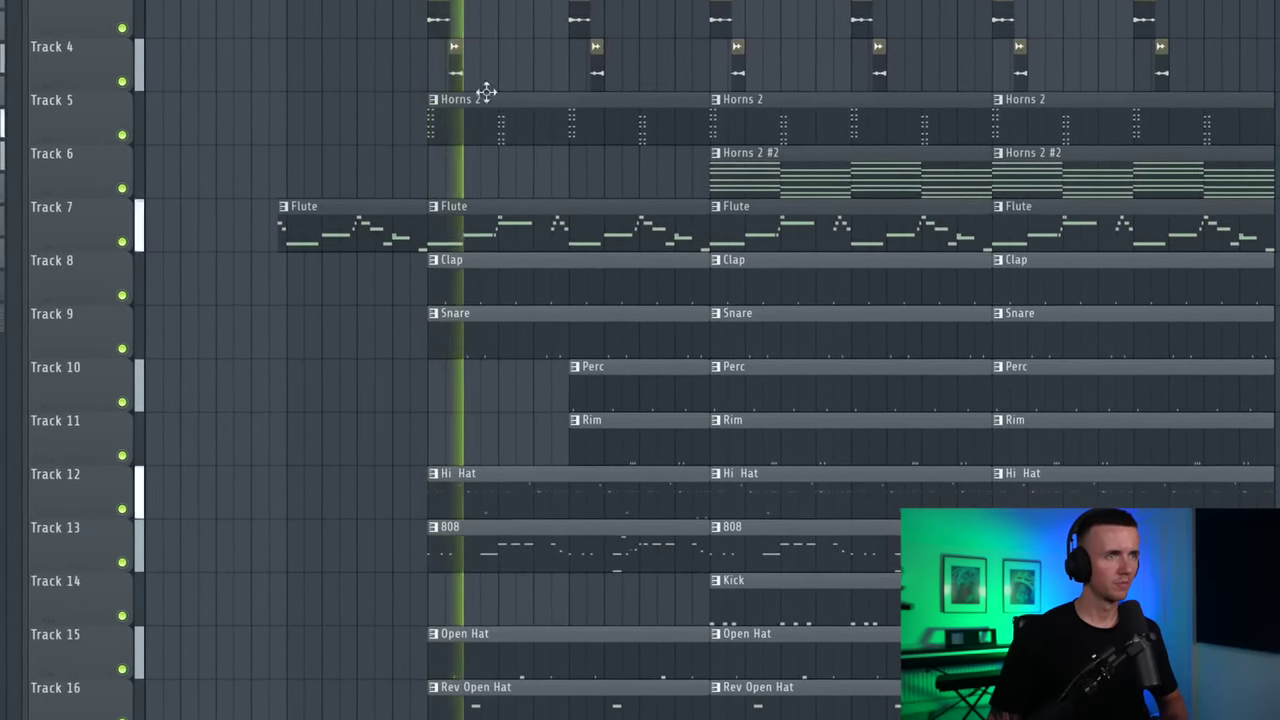
Shorten the Flute clip at bar 9 to a short stub.
{"action": "scroll", "coordinate": [491, 40], "scroll_direction": "up", "scroll_amount": 2}
{"action": "left_click_drag", "start_coordinate": [855, 250], "coordinate": [457, 234]}
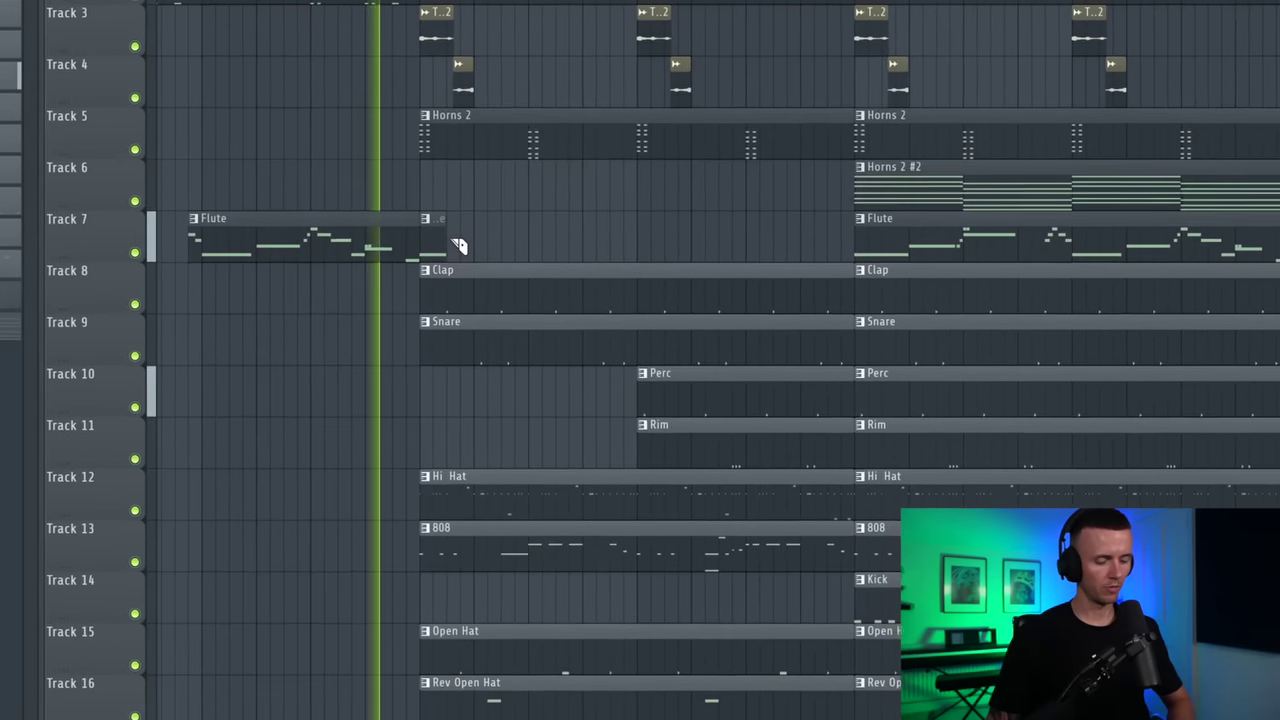
{"action": "scroll", "coordinate": [457, 245], "scroll_direction": "down", "scroll_amount": 4}
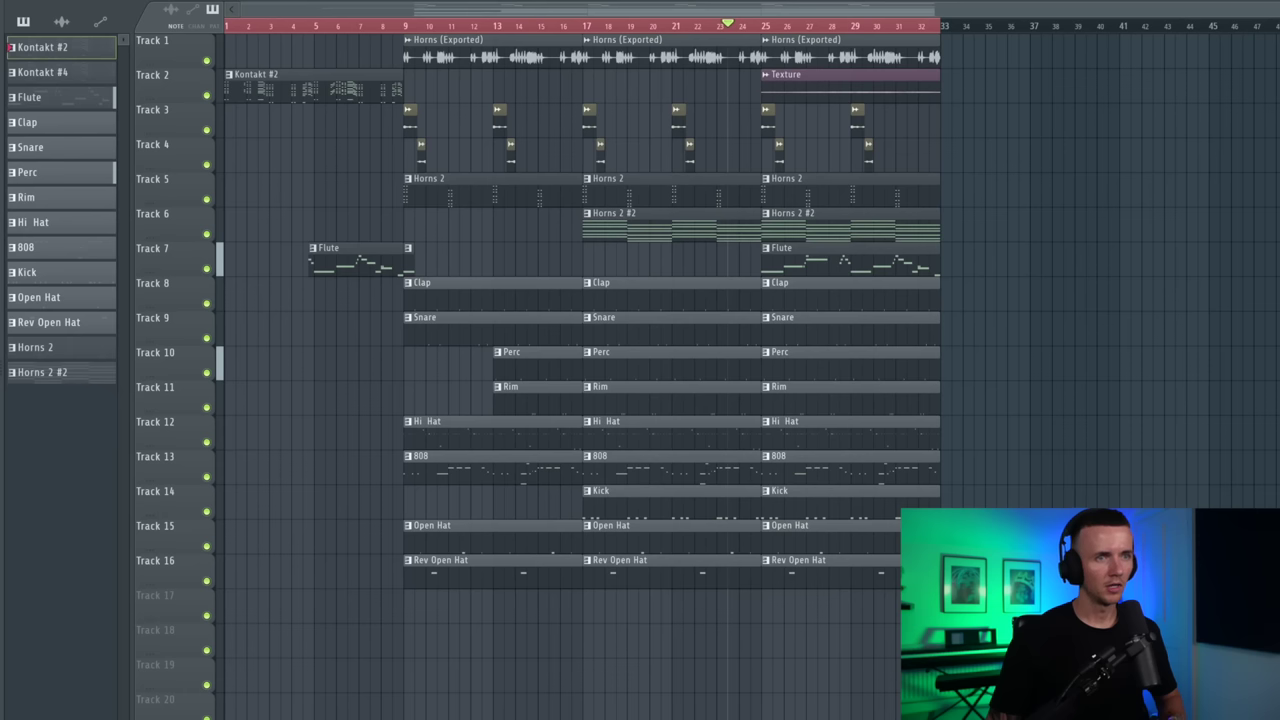
Duplicate bars 25–33 of the arrangement with Ctrl+B, placing the copy right after them.
{"action": "left_click_drag", "start_coordinate": [760, 25], "coordinate": [940, 25]}
{"action": "key", "text": "ctrl+b"}
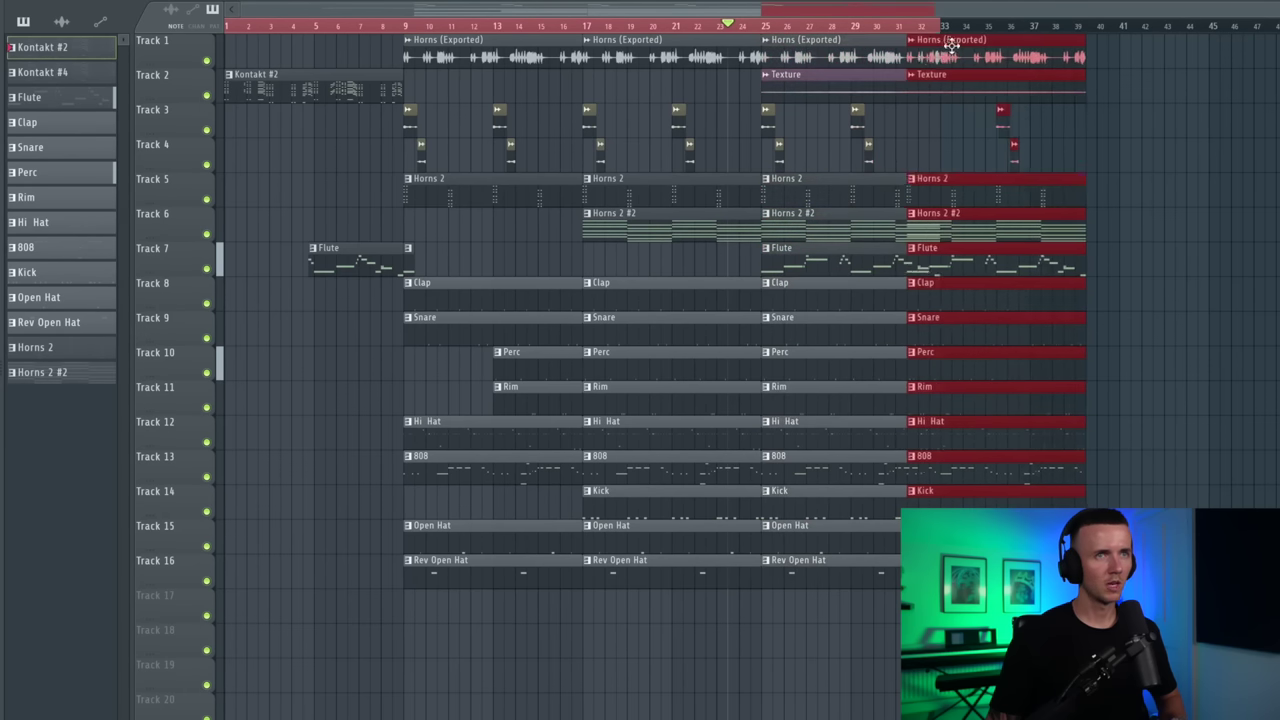
{"action": "scroll", "coordinate": [970, 50], "scroll_direction": "down", "scroll_amount": 2}
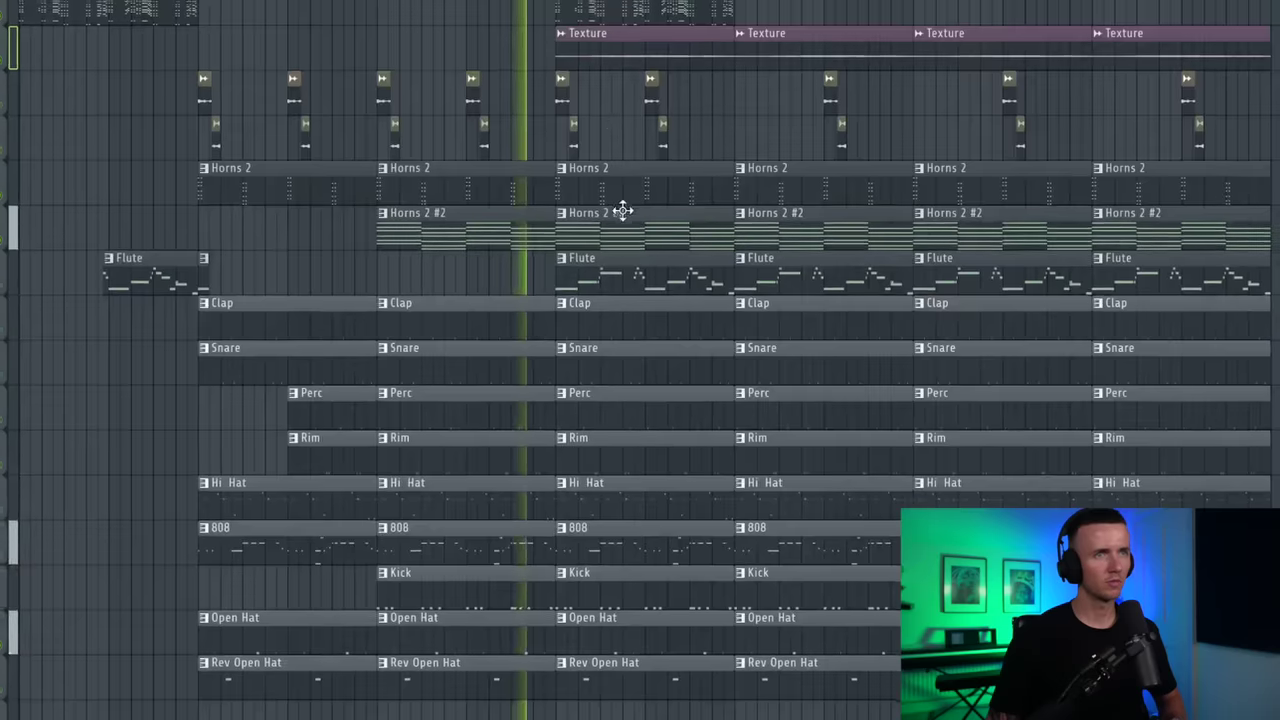
{"action": "scroll", "coordinate": [670, 250], "scroll_direction": "up", "scroll_amount": 2}
Clear the track 7–9, Horns 2 and drum clips from bars 25–33.
{"action": "right_click", "coordinate": [670, 258]}
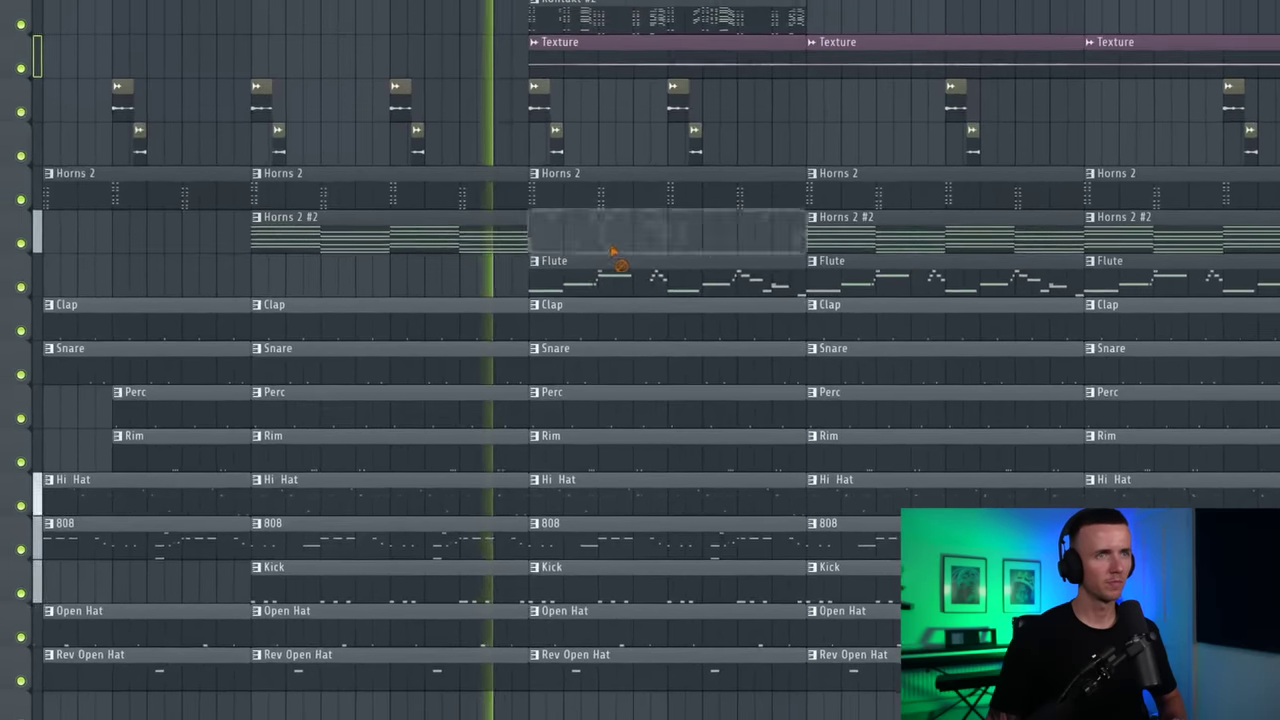
{"action": "right_click", "coordinate": [670, 292]}
{"action": "right_click", "coordinate": [671, 327]}
{"action": "right_click", "coordinate": [634, 357]}
{"action": "right_click", "coordinate": [636, 397]}
{"action": "right_click", "coordinate": [638, 437]}
{"action": "right_click", "coordinate": [640, 477]}
{"action": "right_click", "coordinate": [642, 517]}
{"action": "right_click", "coordinate": [644, 557]}
{"action": "right_click", "coordinate": [648, 637]}
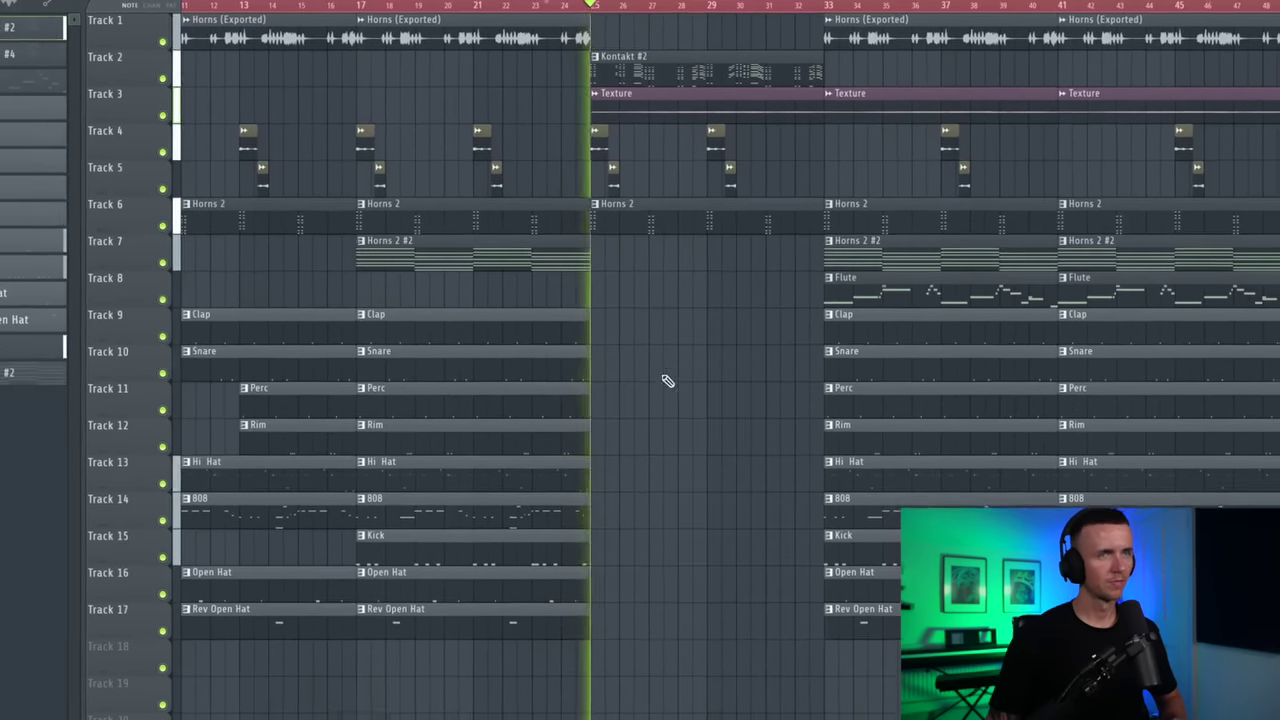
{"action": "right_click", "coordinate": [655, 215]}
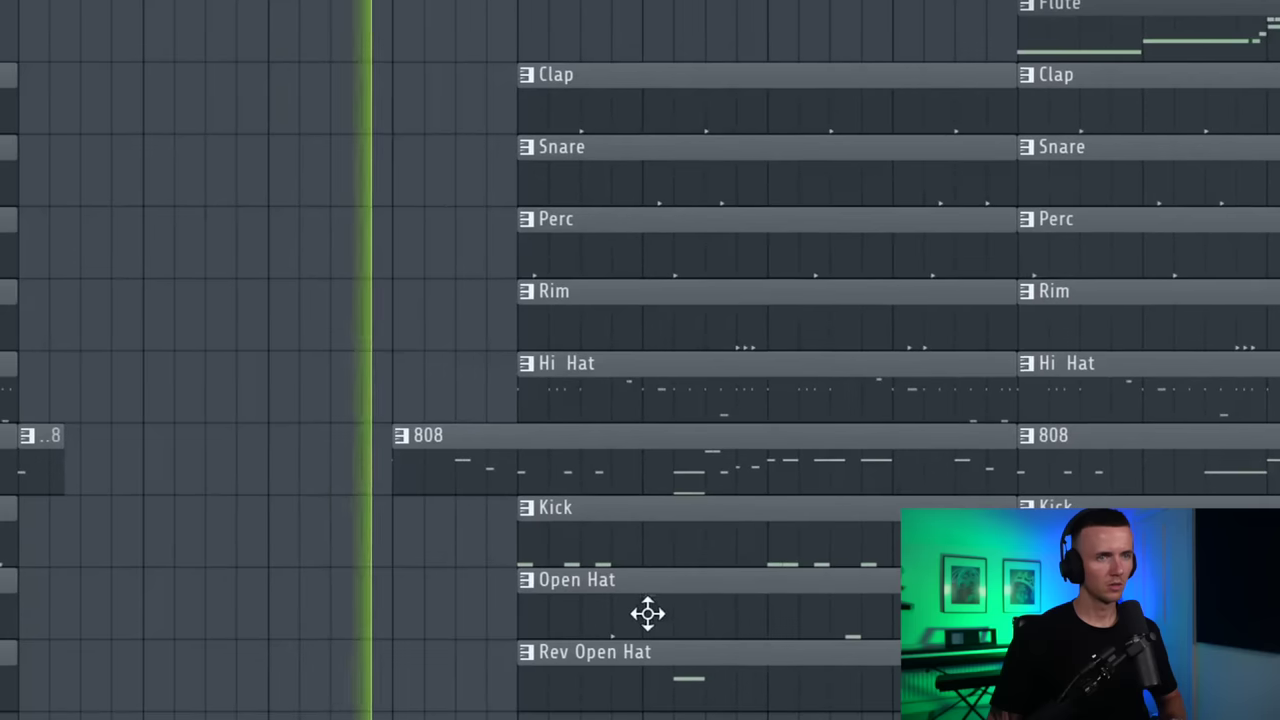
Delete the Open Hat, Rev Open Hat, Perc, Snare and left Rim clips from the break.
{"action": "right_click", "coordinate": [649, 611]}
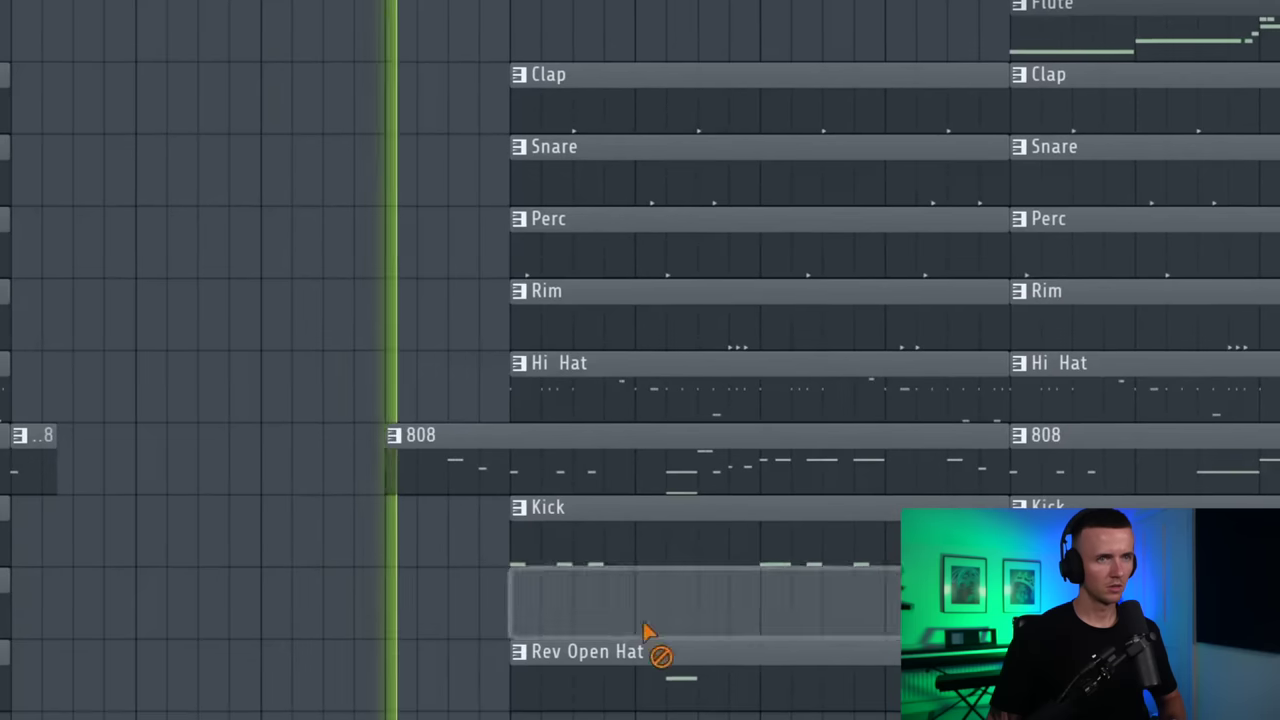
{"action": "right_click", "coordinate": [654, 646]}
{"action": "right_click", "coordinate": [572, 250]}
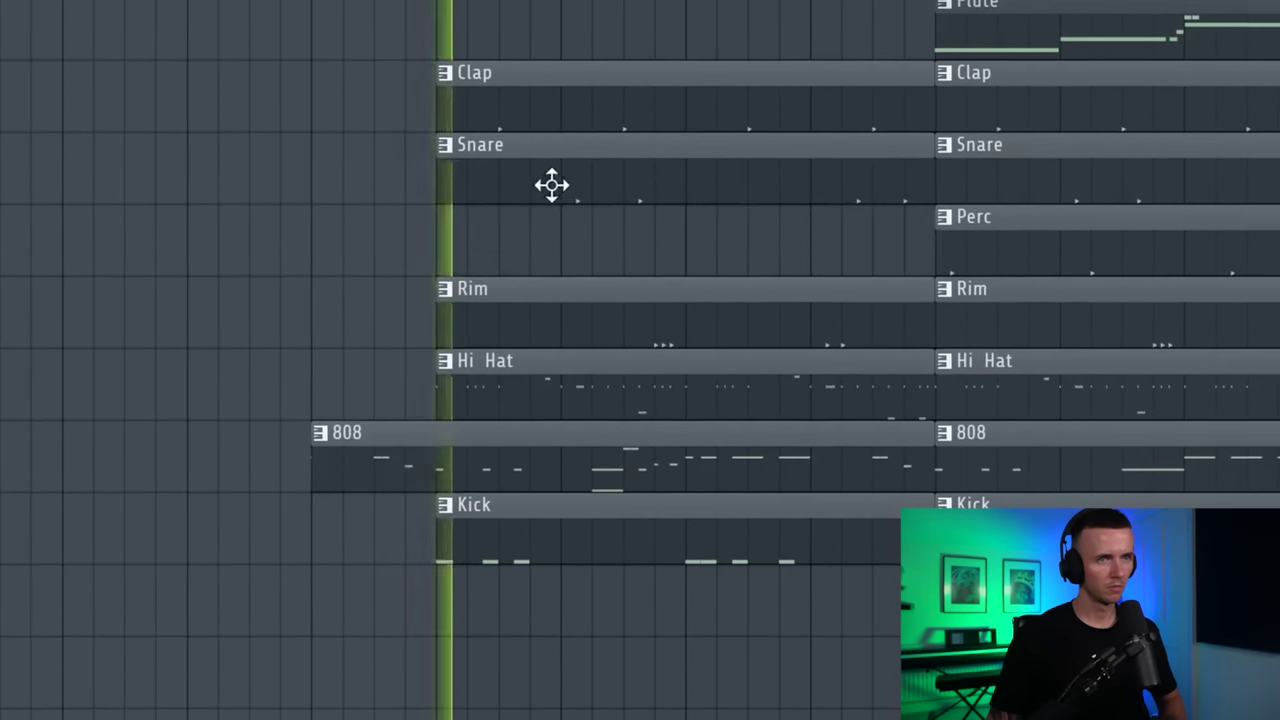
{"action": "right_click", "coordinate": [622, 188]}
{"action": "right_click", "coordinate": [608, 312]}
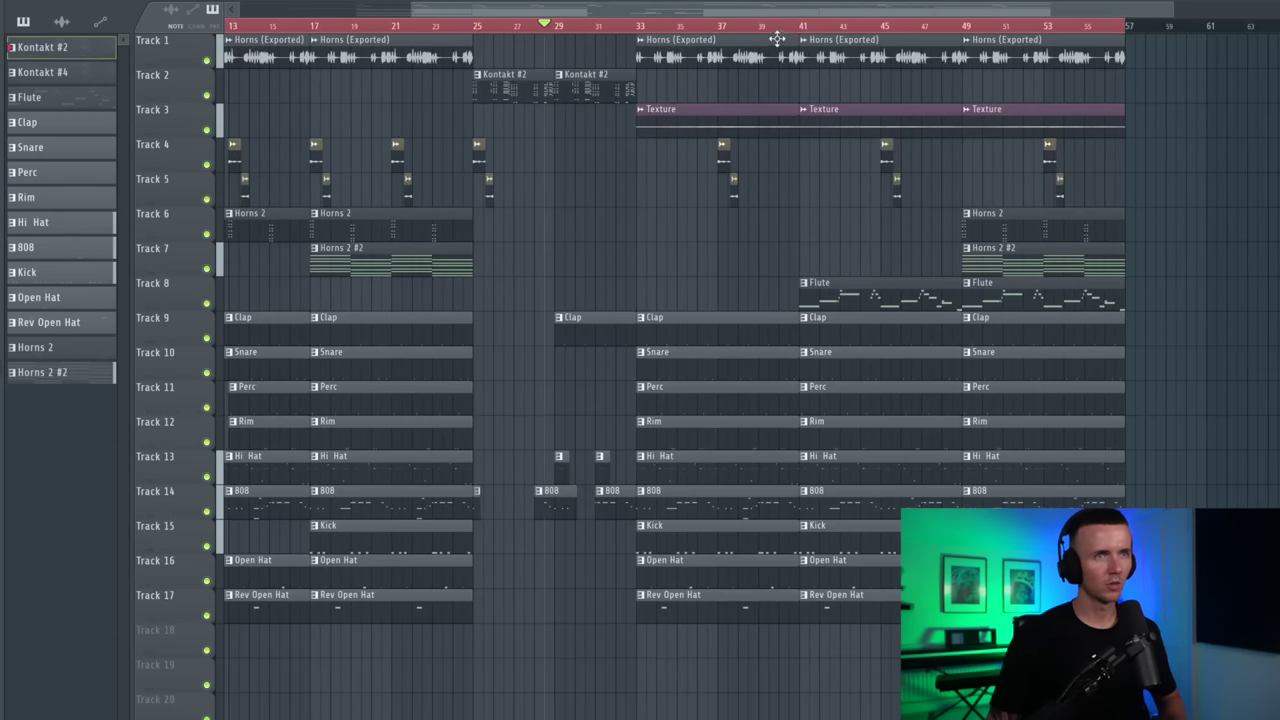
{"action": "scroll", "coordinate": [714, 309], "scroll_direction": "up", "scroll_amount": 3}
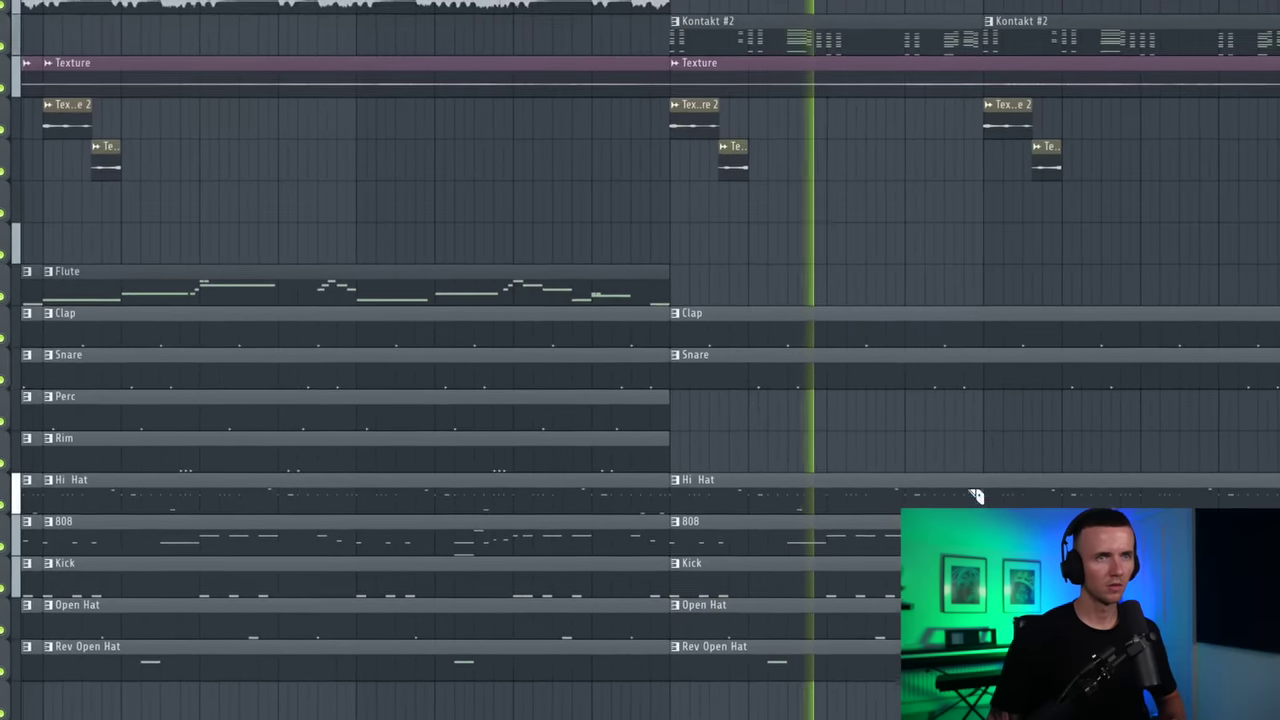
{"action": "scroll", "coordinate": [977, 395], "scroll_direction": "down", "scroll_amount": 3}
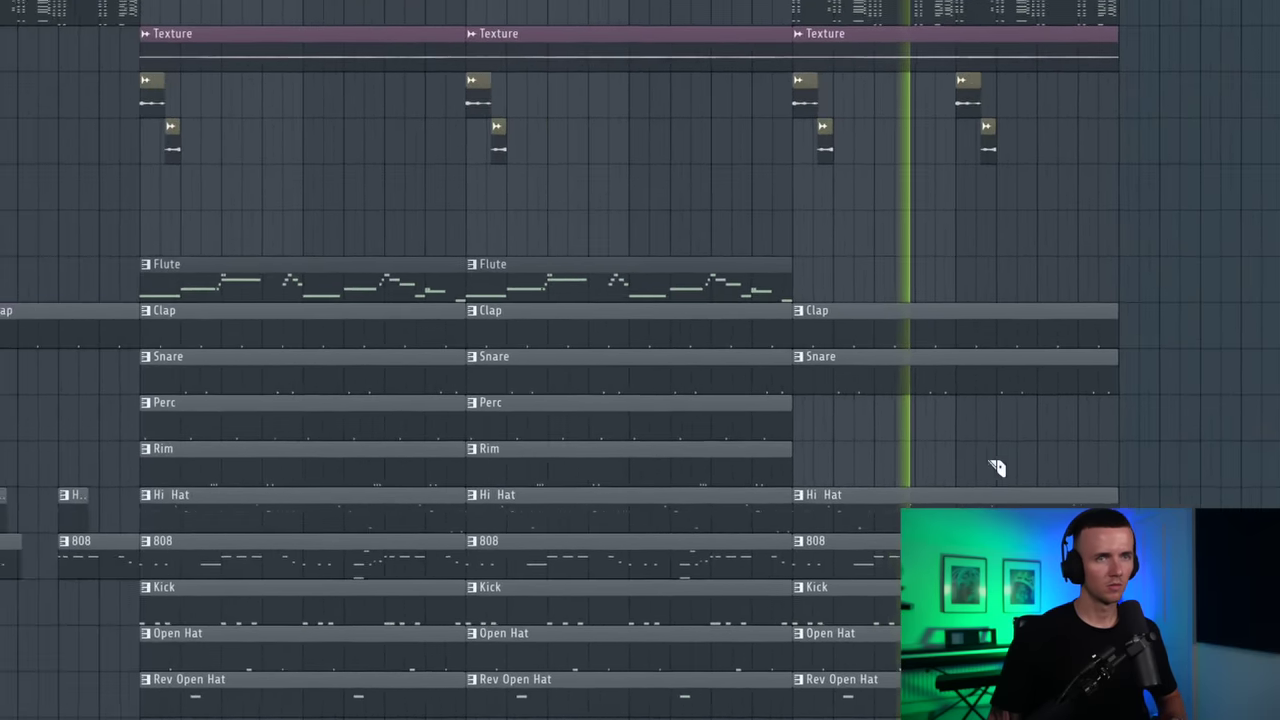
{"action": "scroll", "coordinate": [657, 28], "scroll_direction": "up", "scroll_amount": 3}
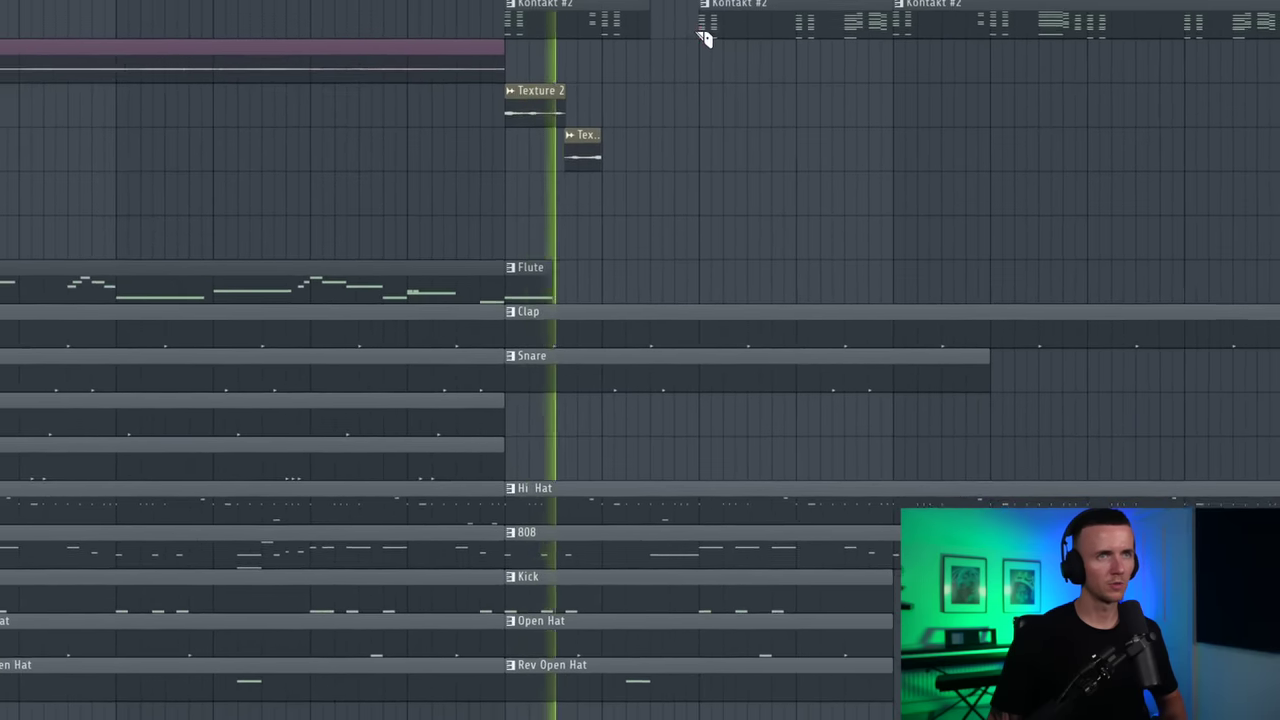
{"action": "scroll", "coordinate": [660, 200], "scroll_direction": "down", "scroll_amount": 2}
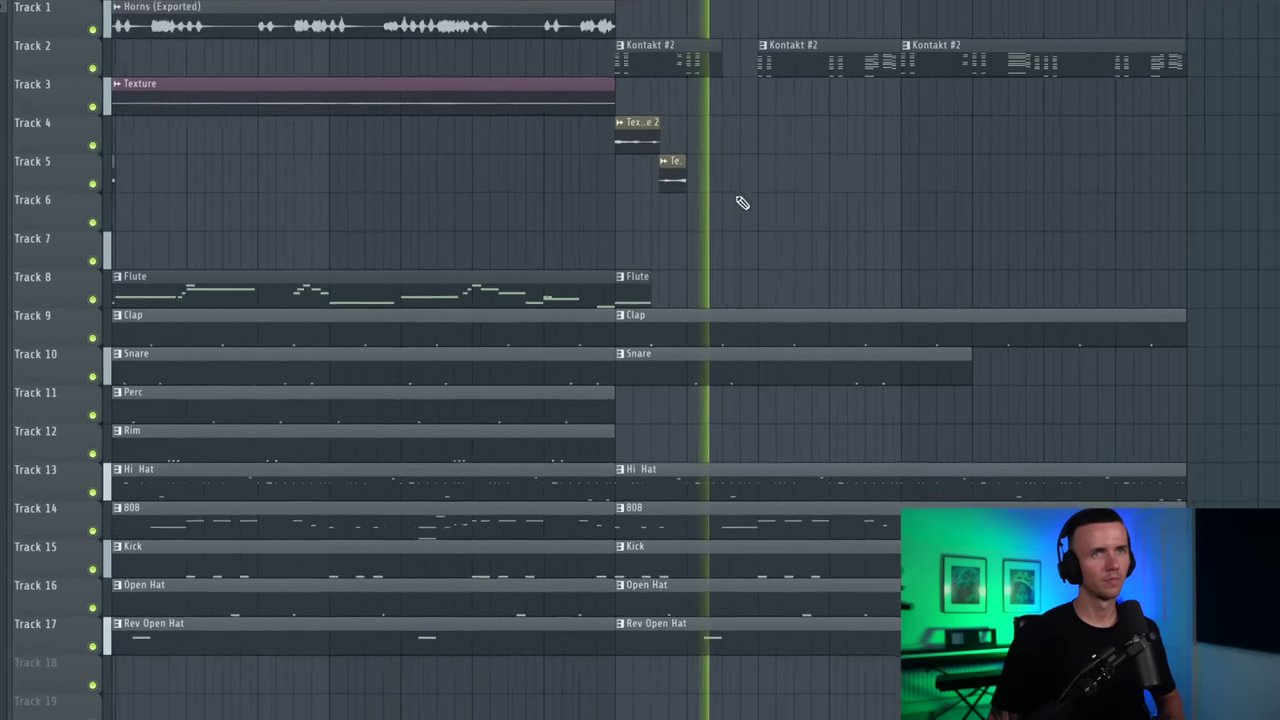
{"action": "scroll", "coordinate": [742, 203], "scroll_direction": "down", "scroll_amount": 3}
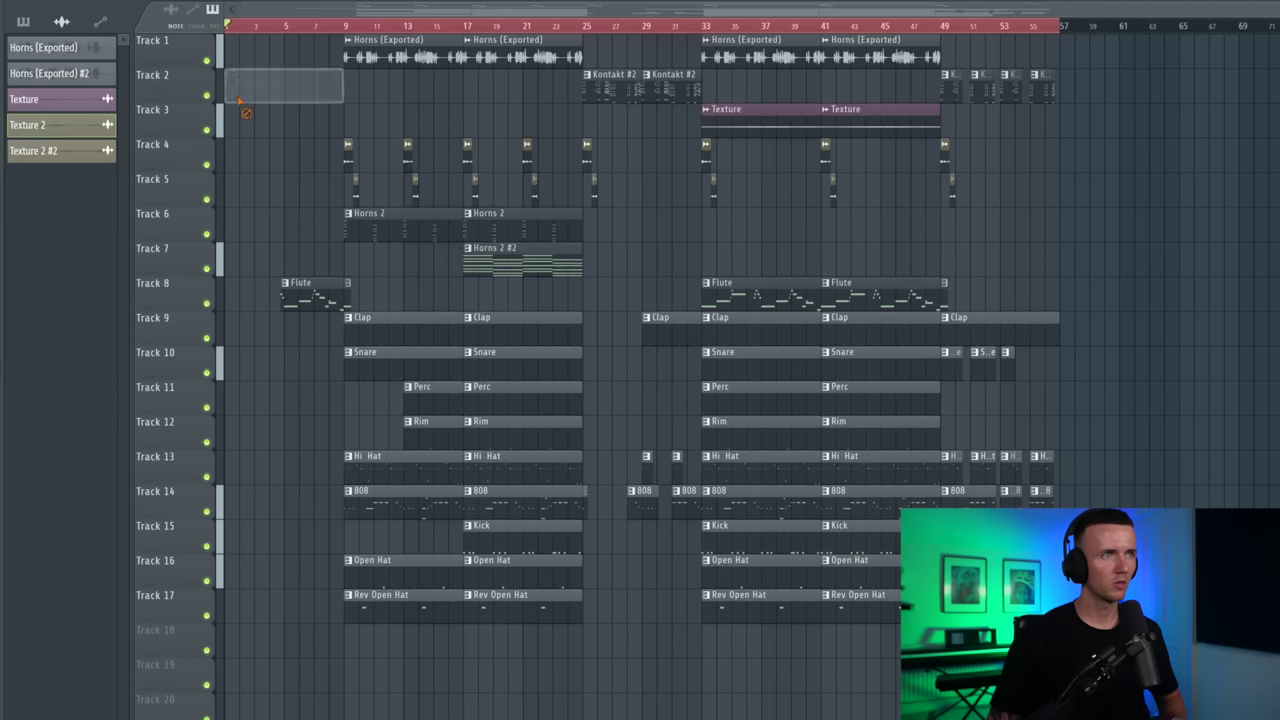
Select the opening Flute clips of the arrangement to consolidate them into audio.
{"action": "left_click_drag", "start_coordinate": [1146, 614], "coordinate": [357, 30]}
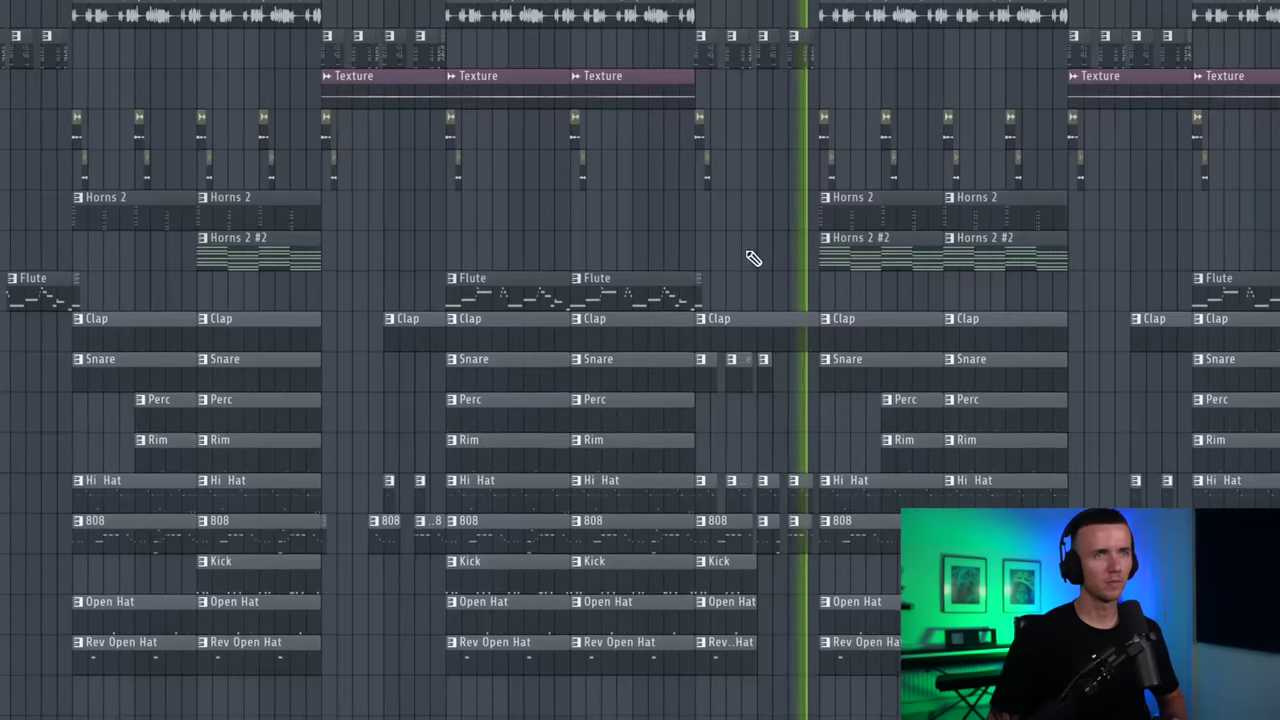
{"action": "scroll", "coordinate": [837, 236], "scroll_direction": "down", "scroll_amount": 2}
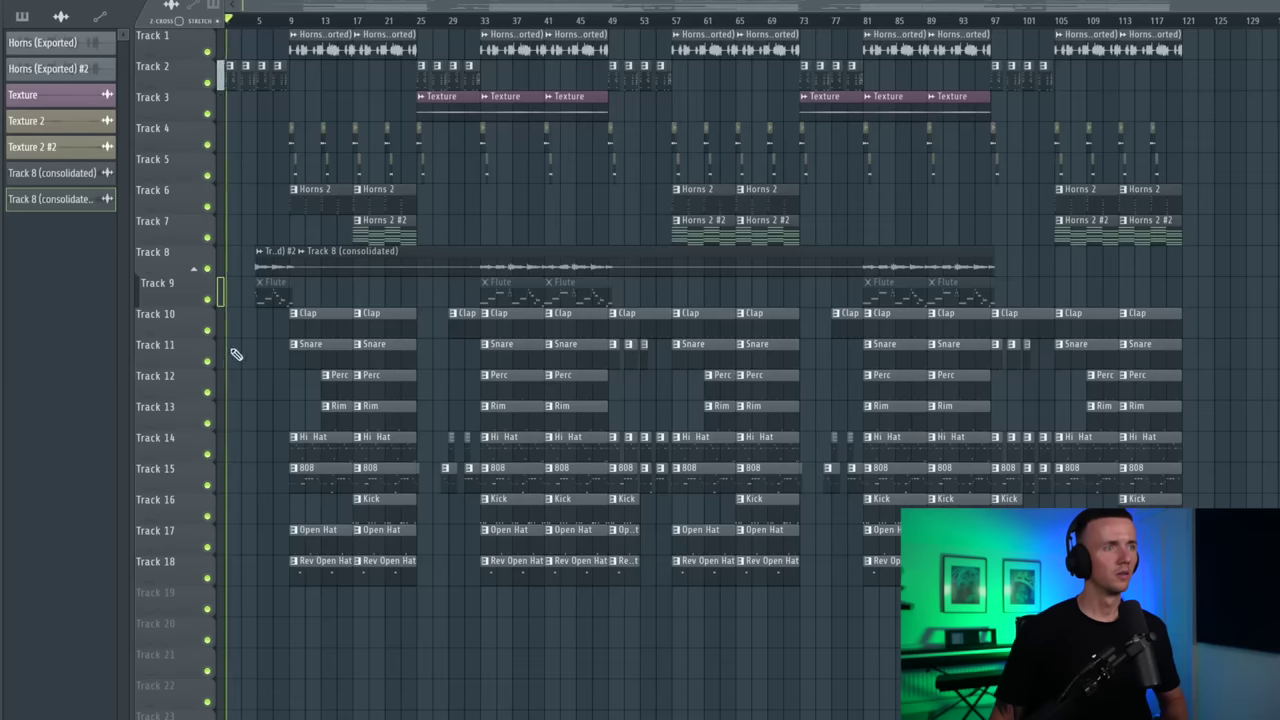
{"action": "scroll", "coordinate": [221, 359], "scroll_direction": "up", "scroll_amount": 1}
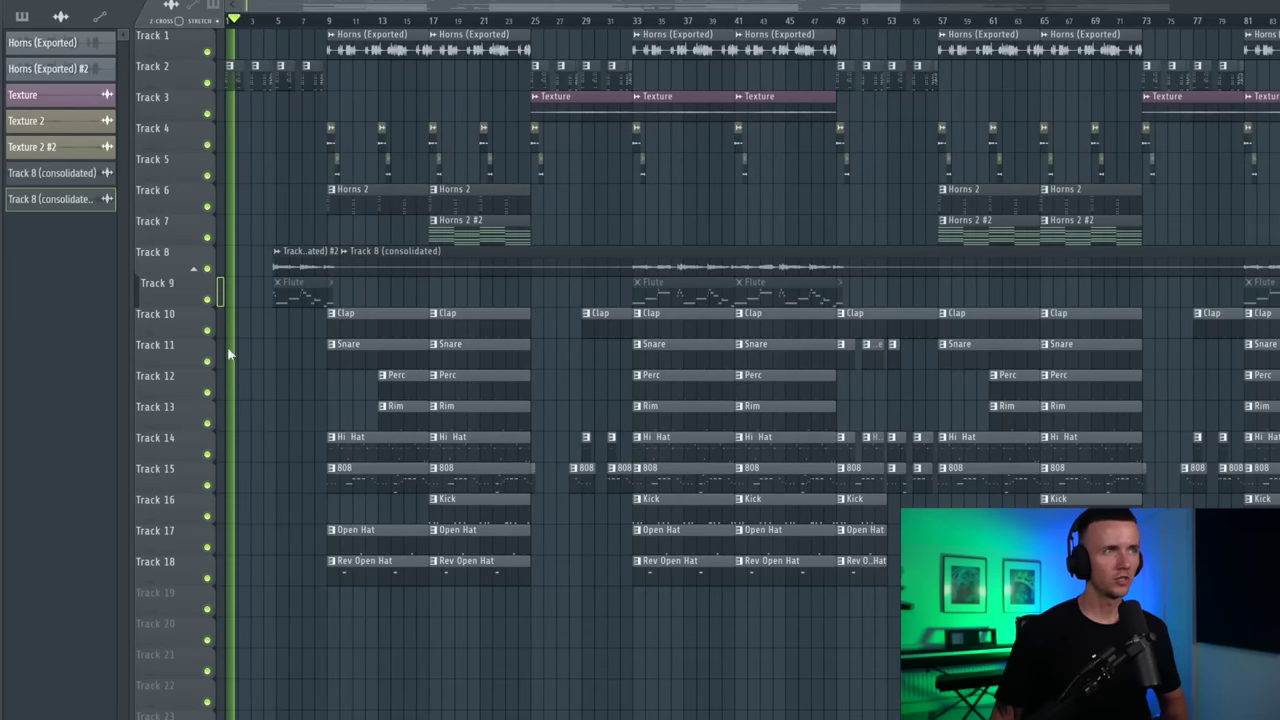
{"action": "scroll", "coordinate": [221, 359], "scroll_direction": "up", "scroll_amount": 1}
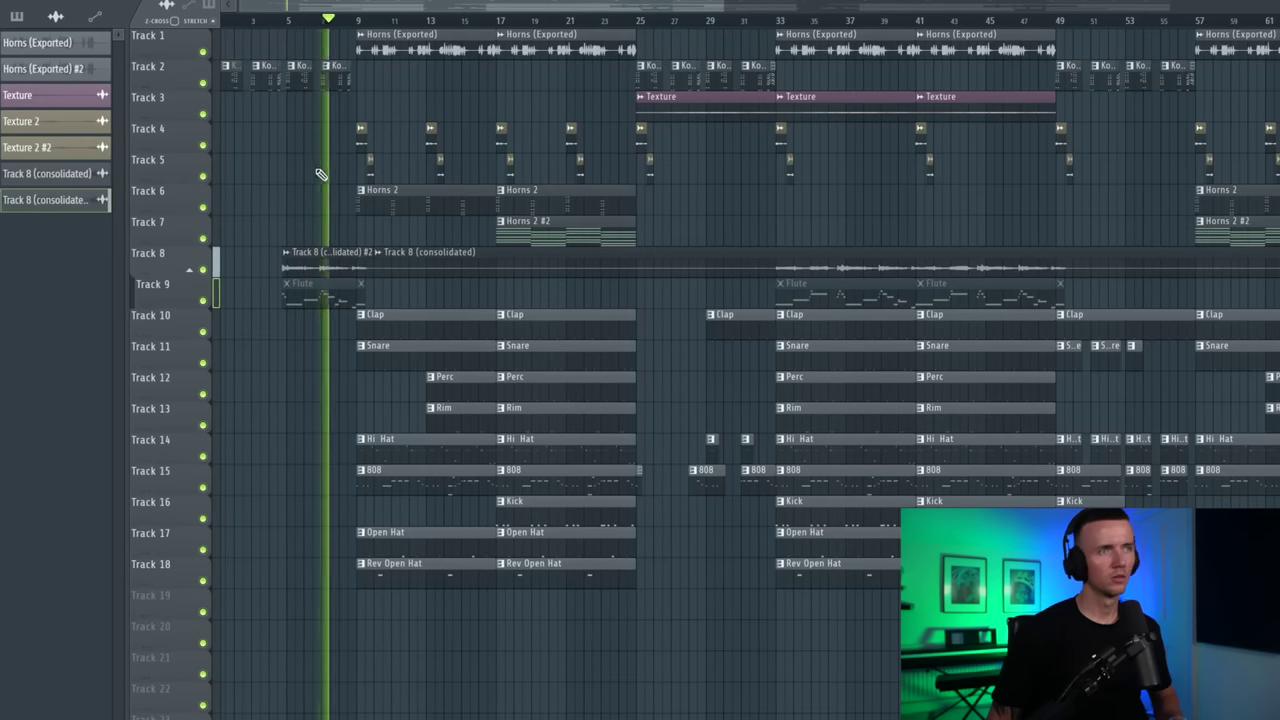
{"action": "scroll", "coordinate": [335, 194], "scroll_direction": "up", "scroll_amount": 3}
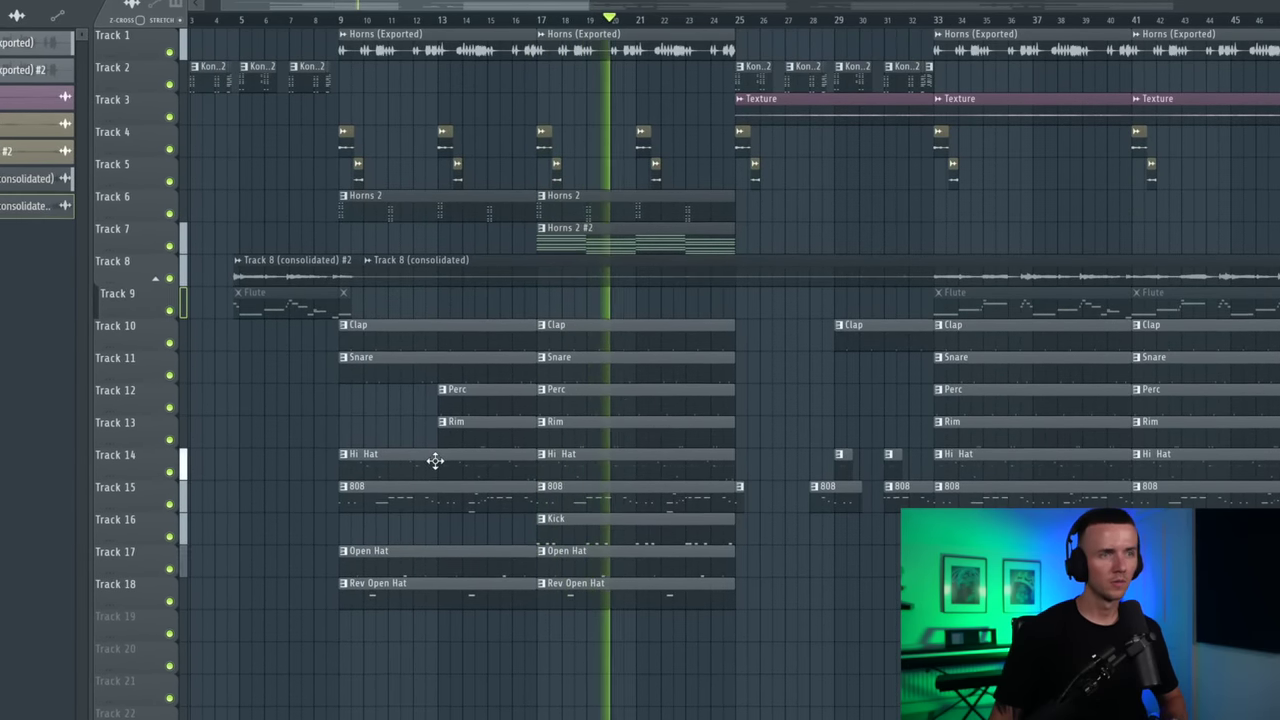
{"action": "scroll", "coordinate": [434, 460], "scroll_direction": "down", "scroll_amount": 2}
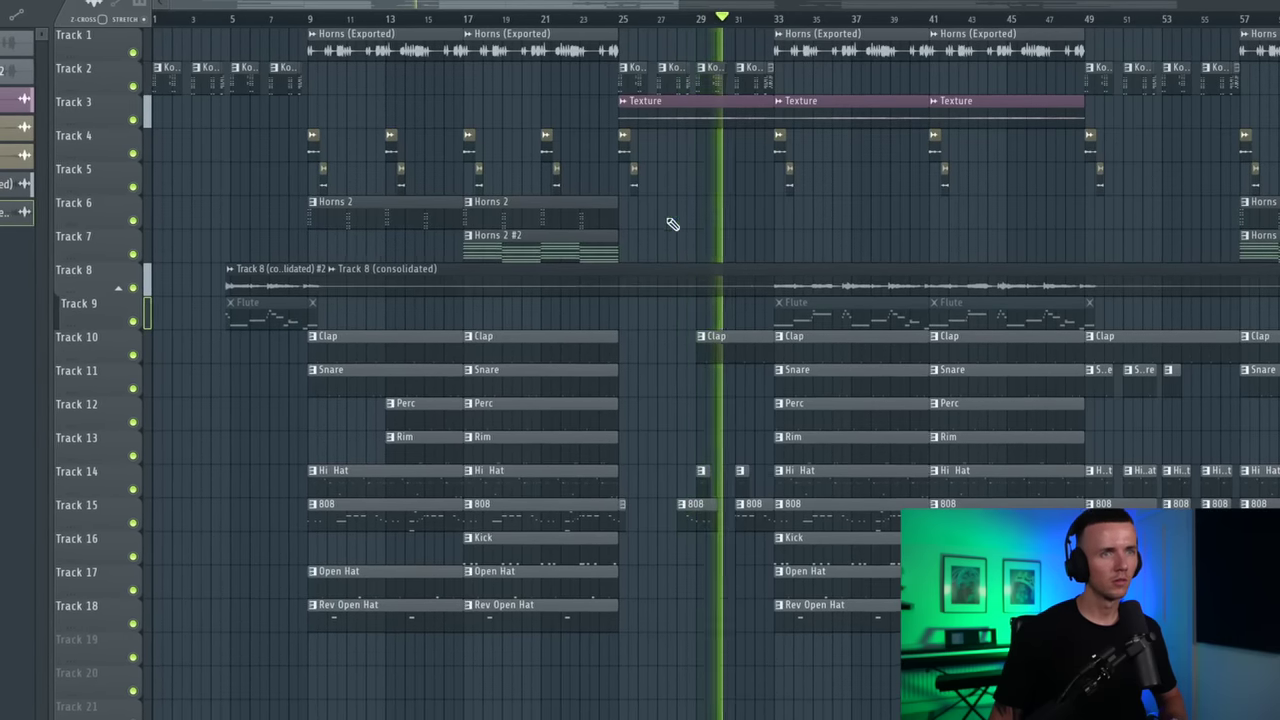
{"action": "scroll", "coordinate": [669, 223], "scroll_direction": "down", "scroll_amount": 3}
{"action": "scroll", "coordinate": [660, 224], "scroll_direction": "up", "scroll_amount": 3}
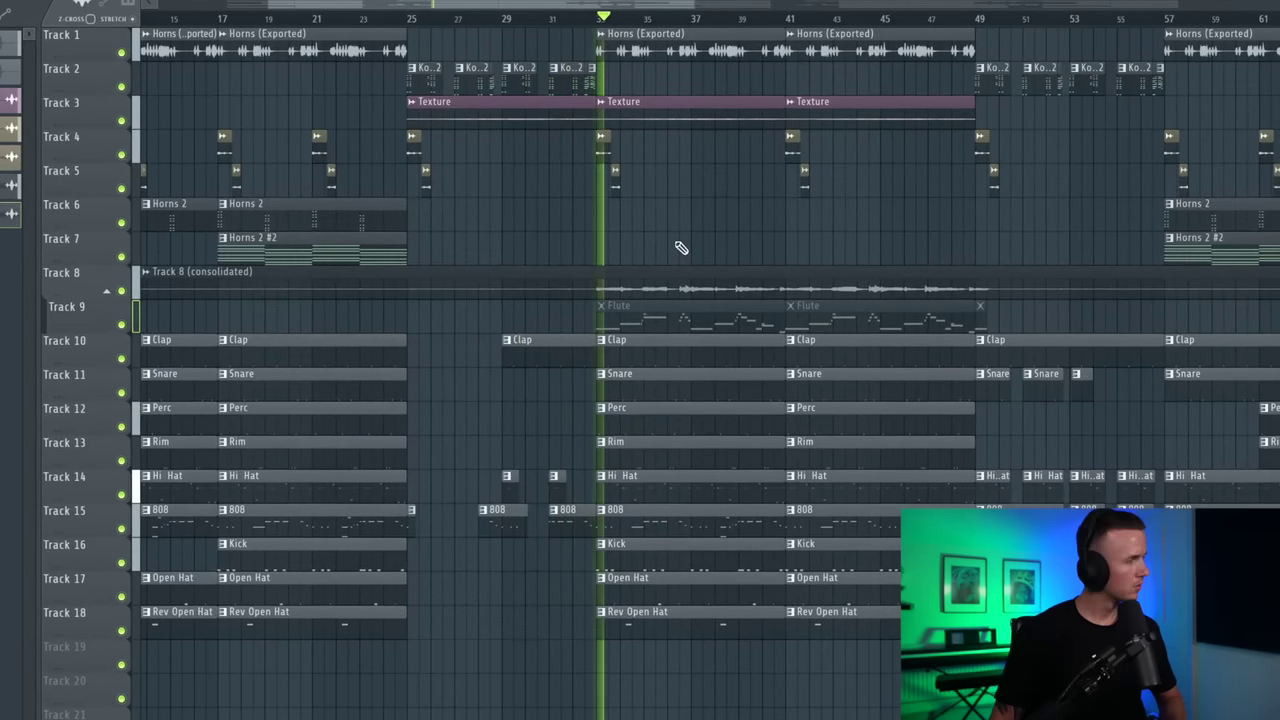
{"action": "scroll", "coordinate": [654, 240], "scroll_direction": "down", "scroll_amount": 3}
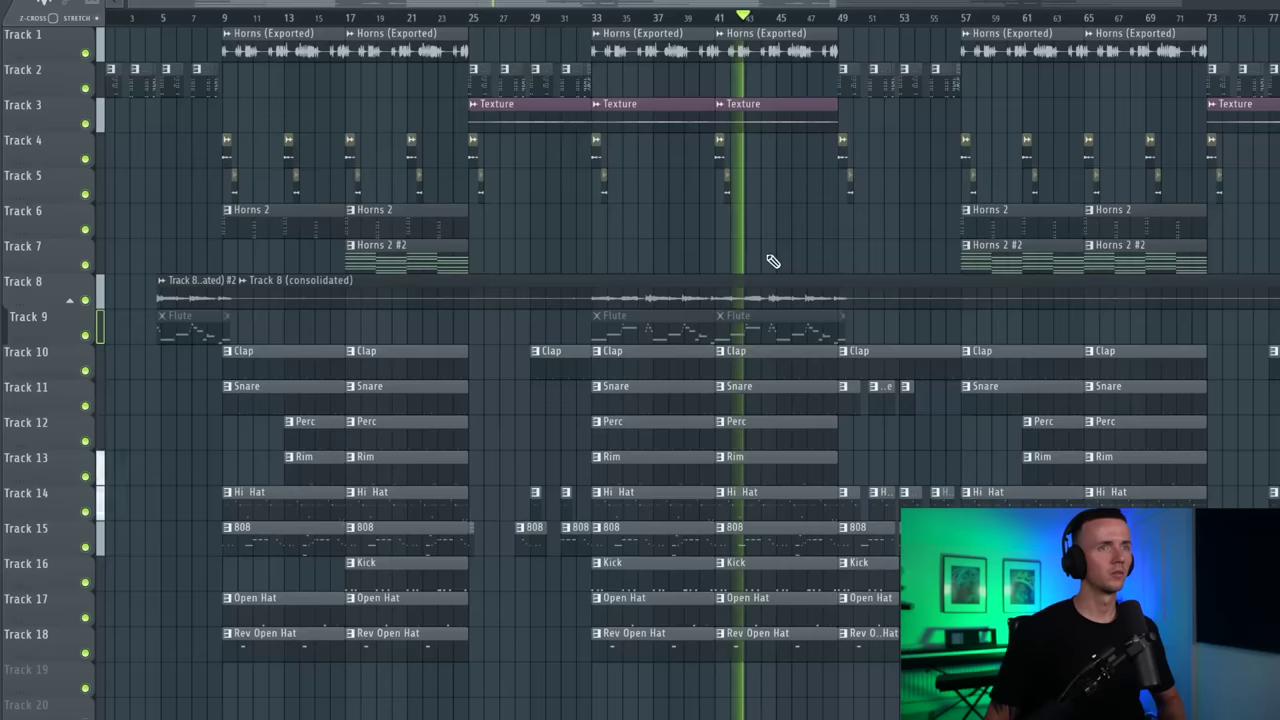
{"action": "scroll", "coordinate": [679, 260], "scroll_direction": "down", "scroll_amount": 3}
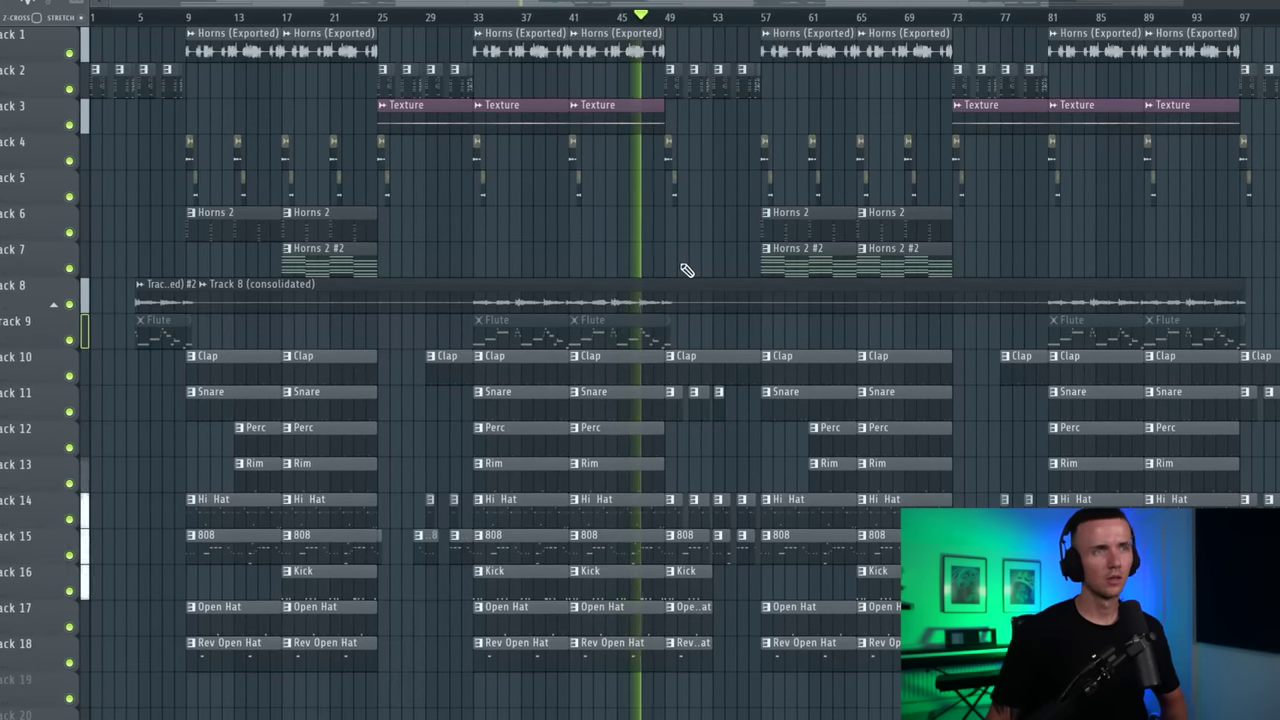
{"action": "scroll", "coordinate": [686, 271], "scroll_direction": "up", "scroll_amount": 2}
{"action": "scroll", "coordinate": [686, 271], "scroll_direction": "up", "scroll_amount": 2}
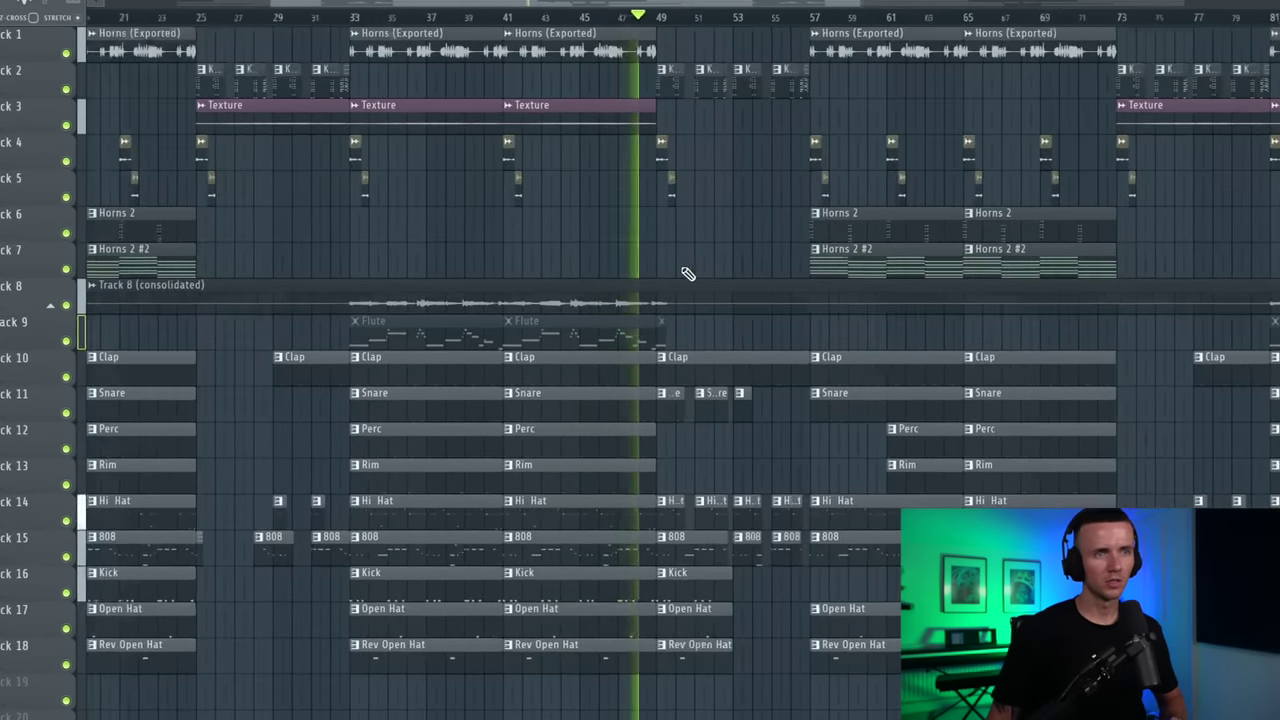